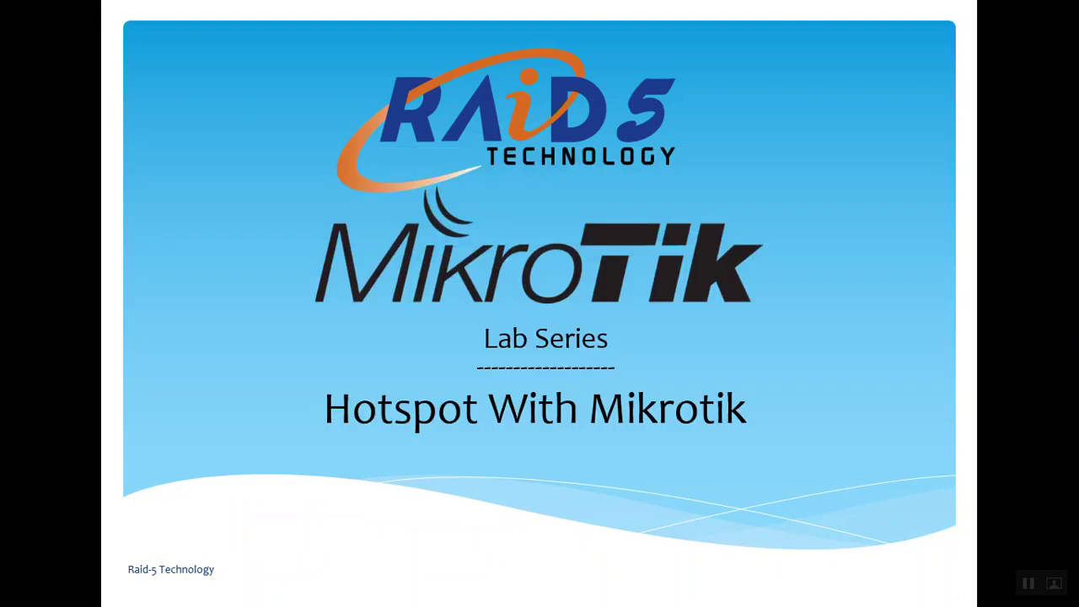
Step: Launch WinBox (winbox64.exe) from the Windows Start search
key(super)
text(wo)
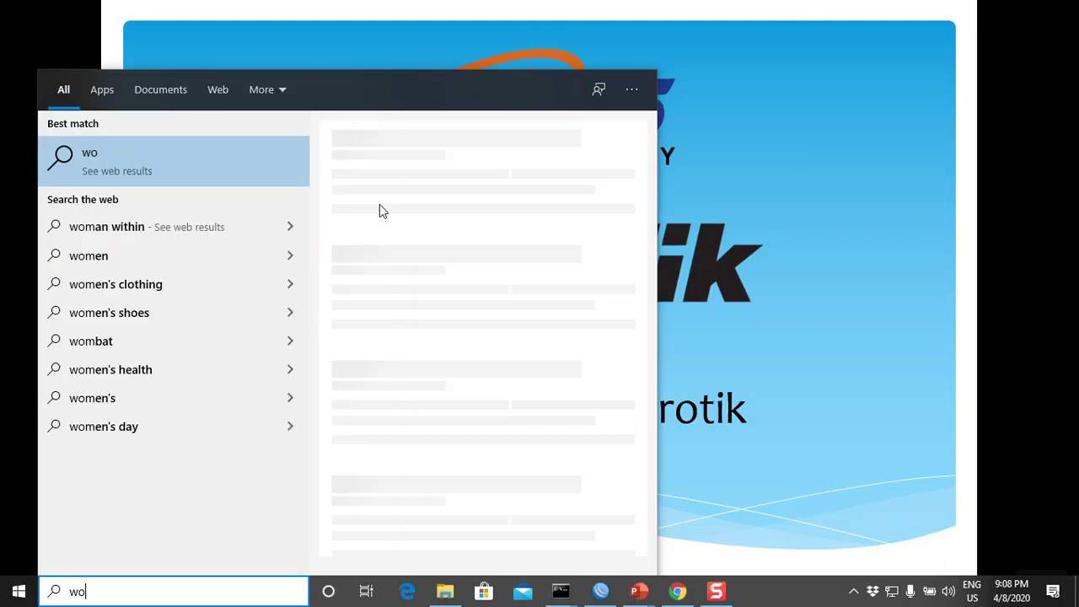
text(in)
key(BackSpace)
key(BackSpace)
key(BackSpace)
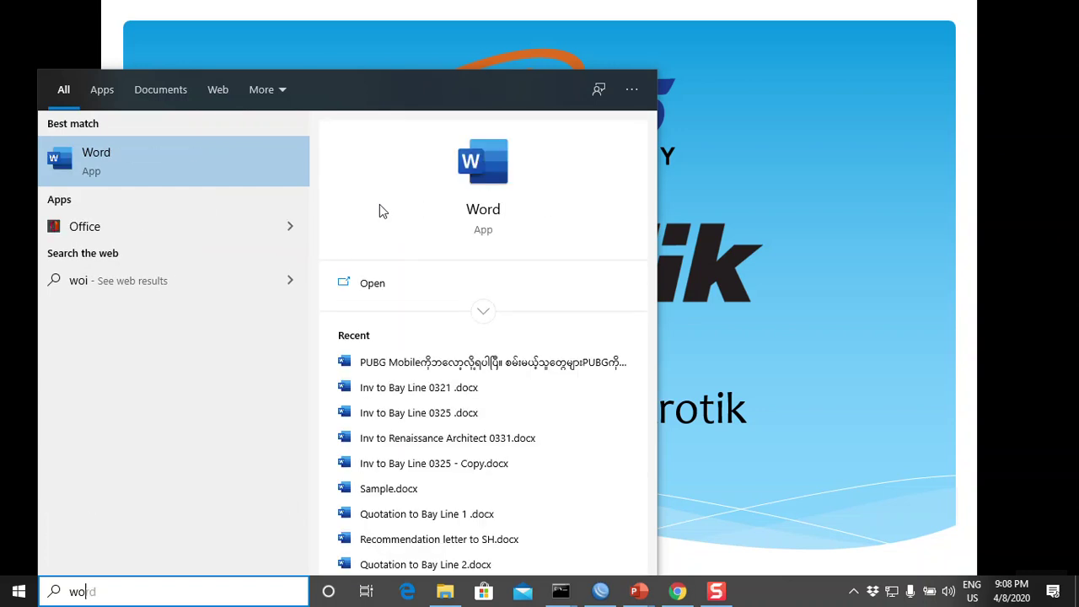
text(inb)
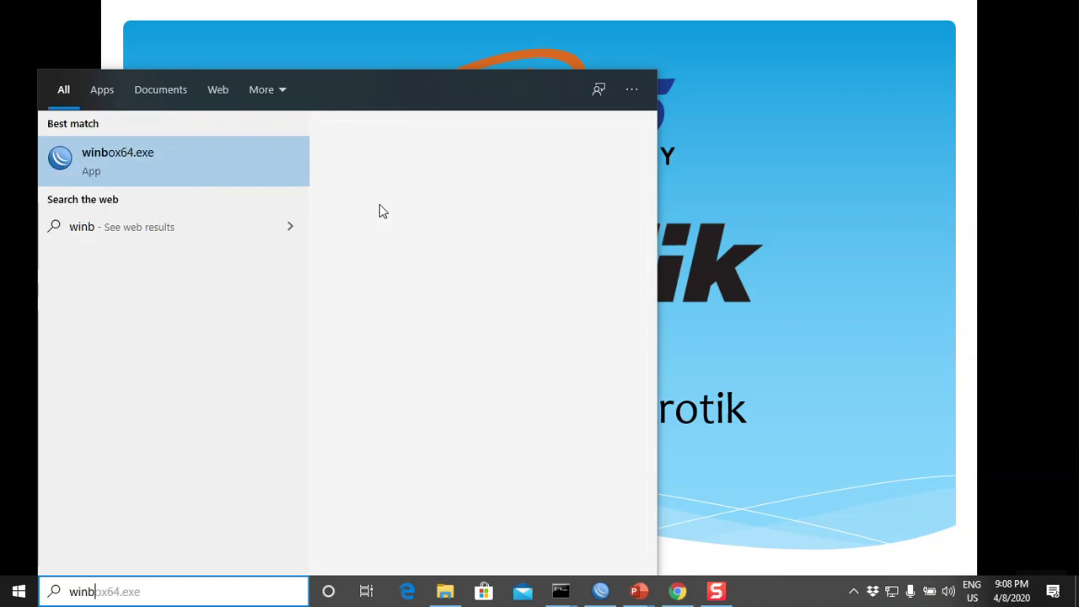
key(Return)
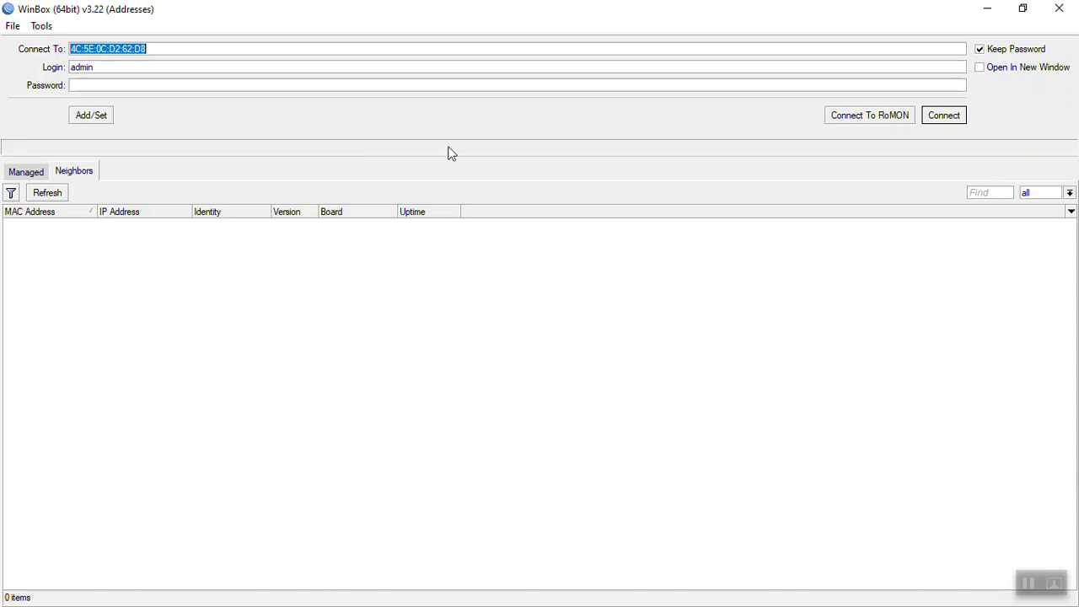
Step: Connect to the router and close the restored Firewall, Wireless, Dot1X and DHCP Server windows
click(59, 223)
click(940, 116)
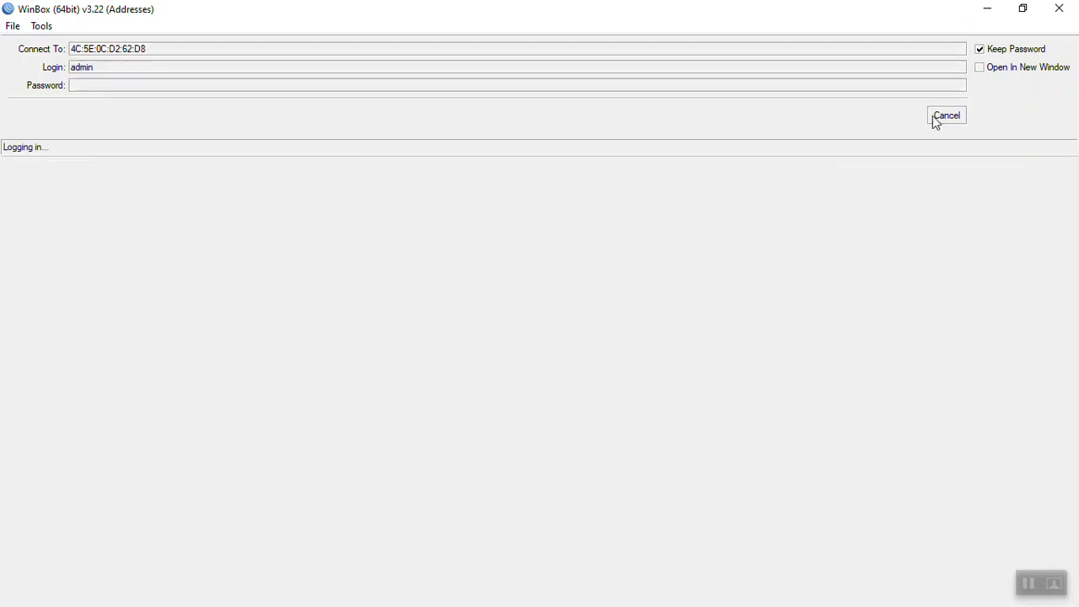
click(898, 172)
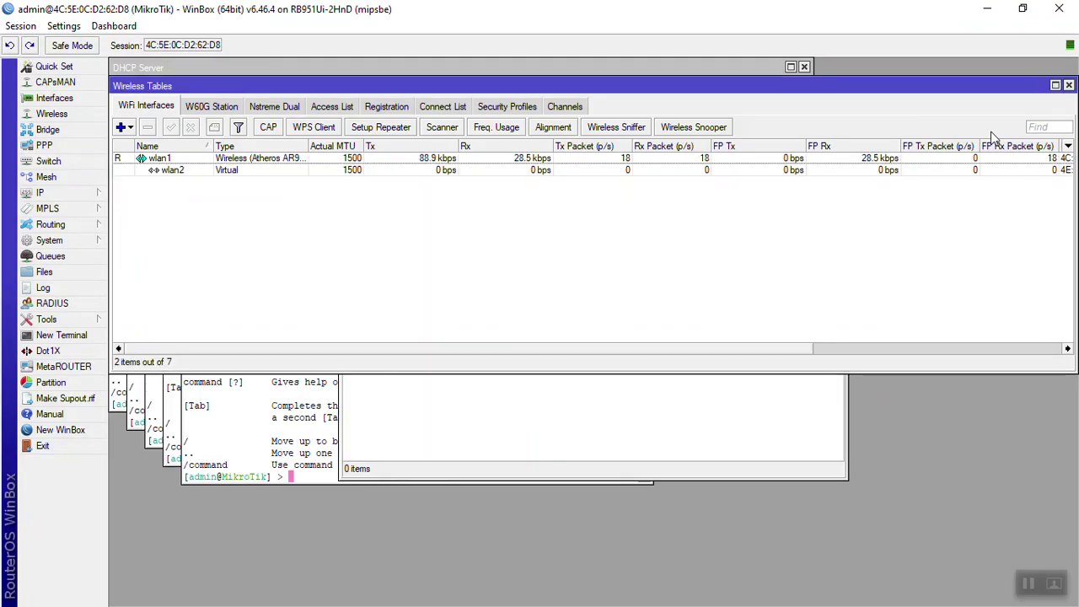
click(1070, 85)
click(835, 191)
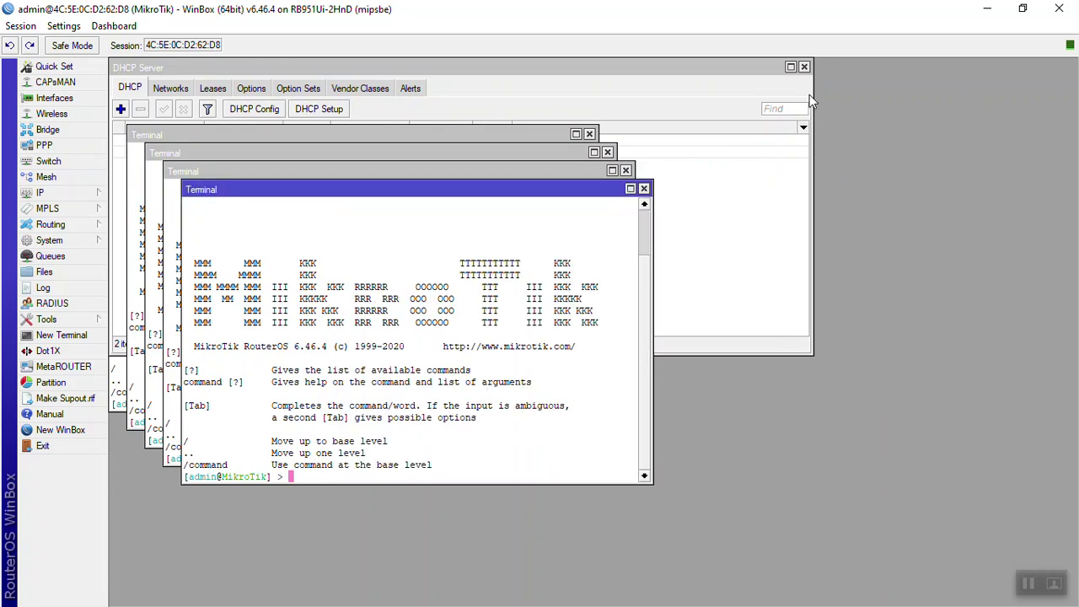
click(805, 66)
Step: Close the duplicate Terminal windows and ping google.com from the router terminal
click(643, 189)
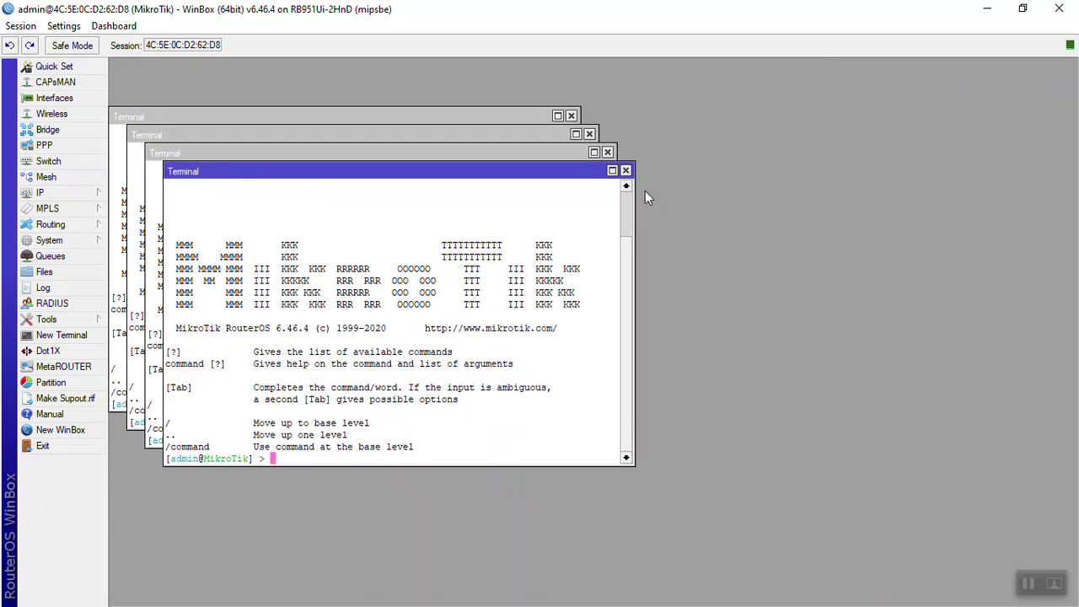
click(626, 172)
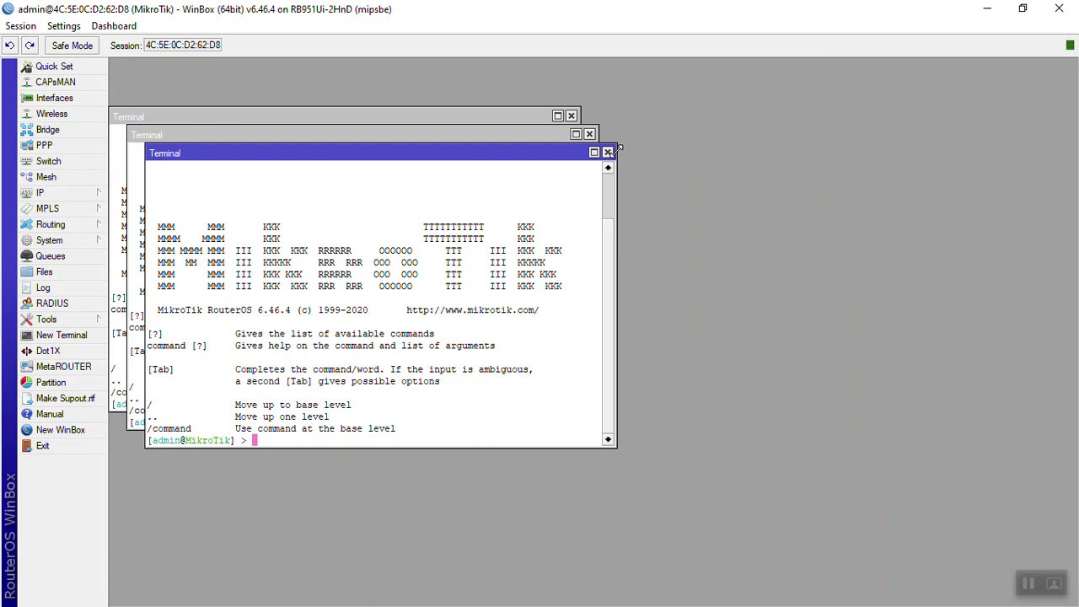
click(608, 152)
click(589, 134)
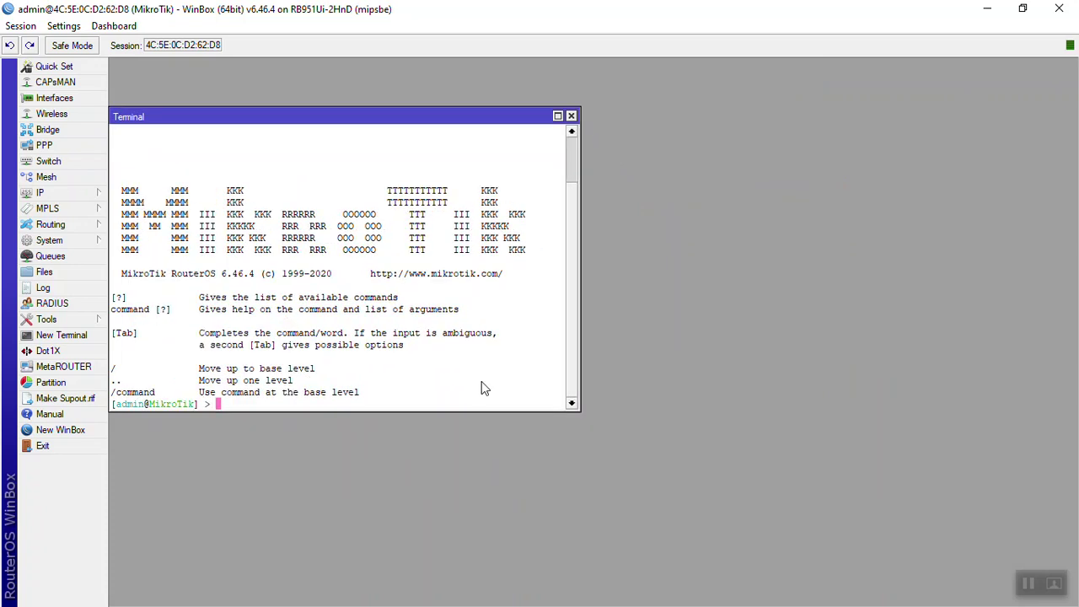
text(ping google.com)
key(Return)
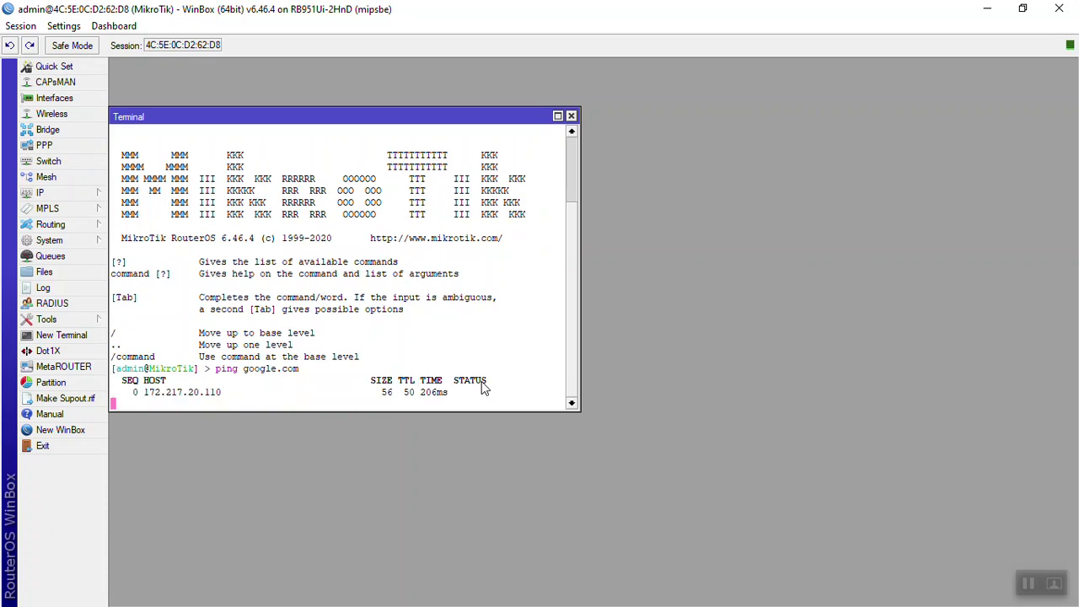
Step: Launch a Windows Command Prompt with Run 'cmd'
key(super+r)
text(cmd)
key(Return)
text(ping google.com)
Step: Ping google.com from the PC, stop it, then run 'tracert google.com'
key(Return)
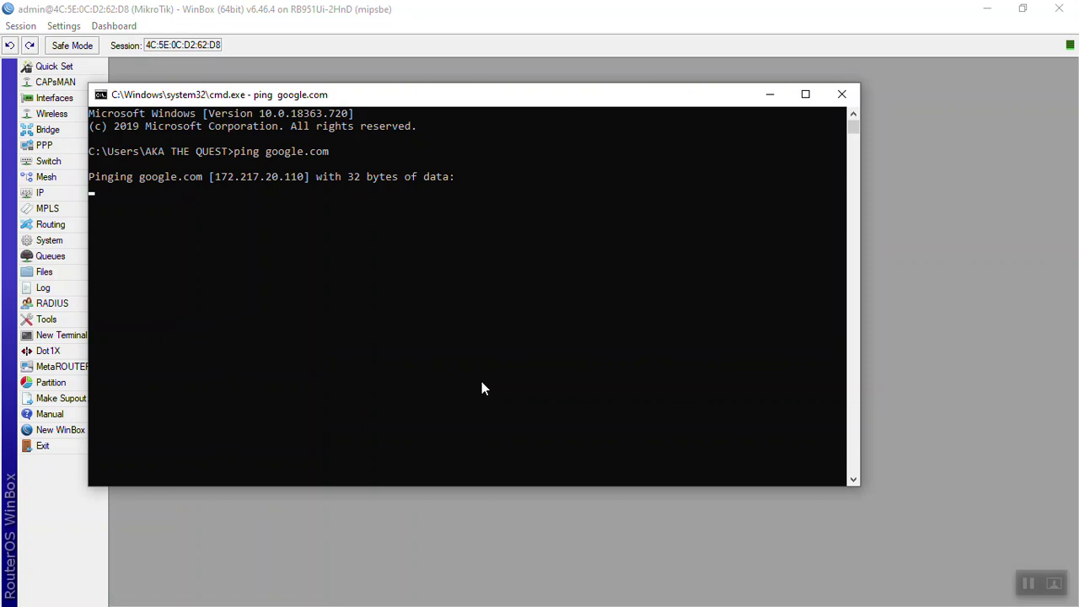
key(ctrl+c)
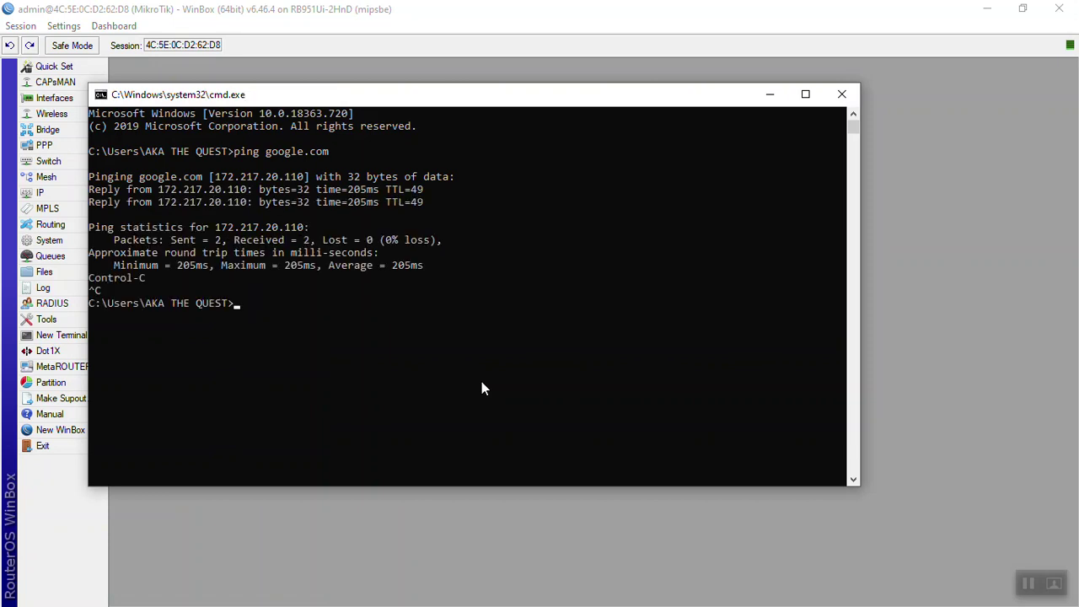
text(tracert google.com)
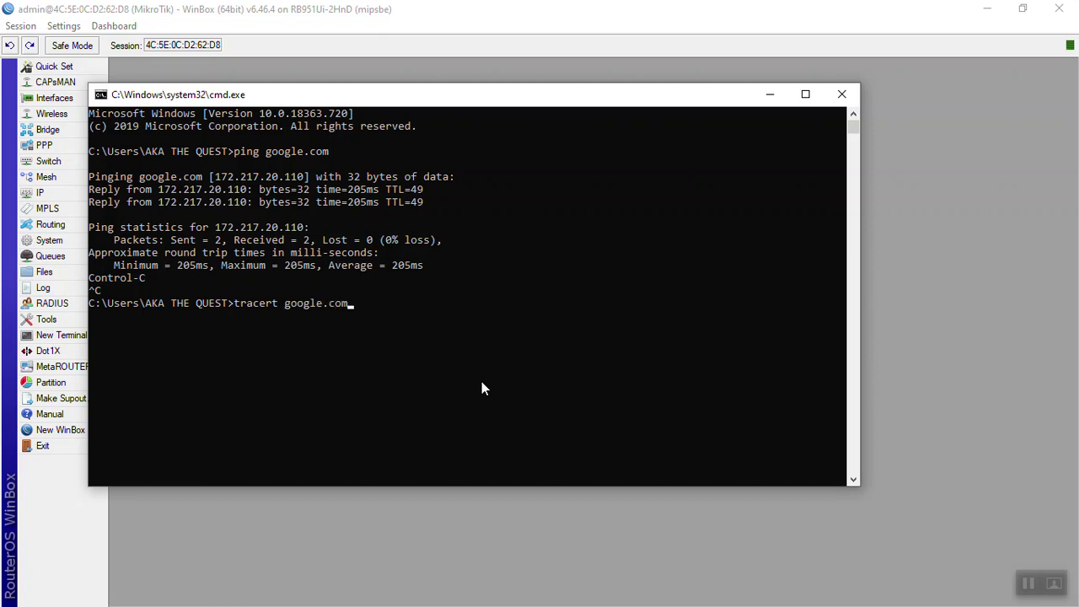
key(Return)
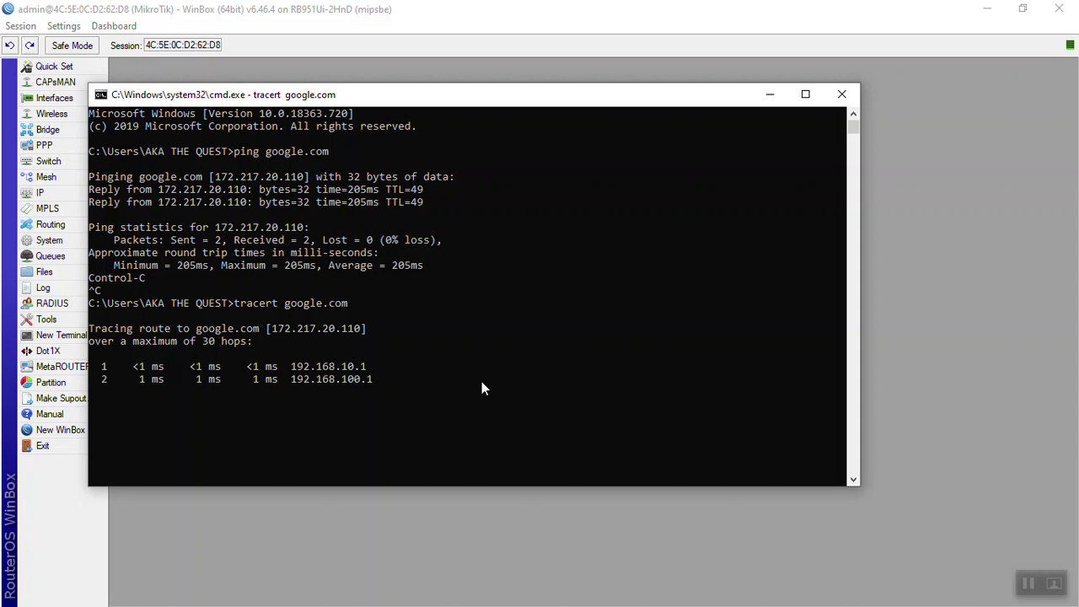
Step: Close Command Prompt, check the 192.168.10.0 address on ether1, then close Address List and Terminal
click(851, 99)
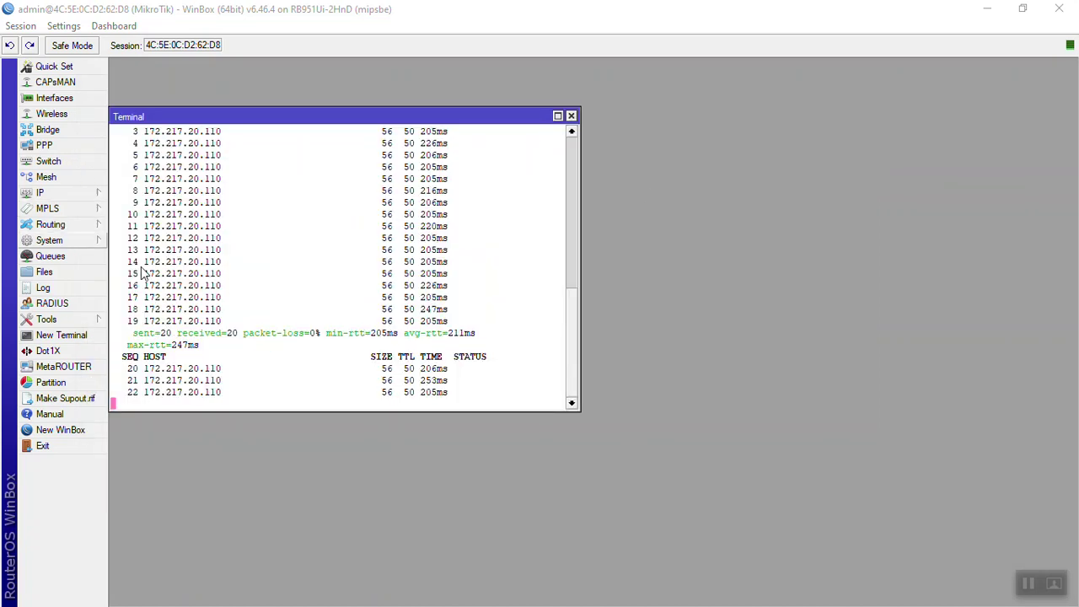
click(92, 194)
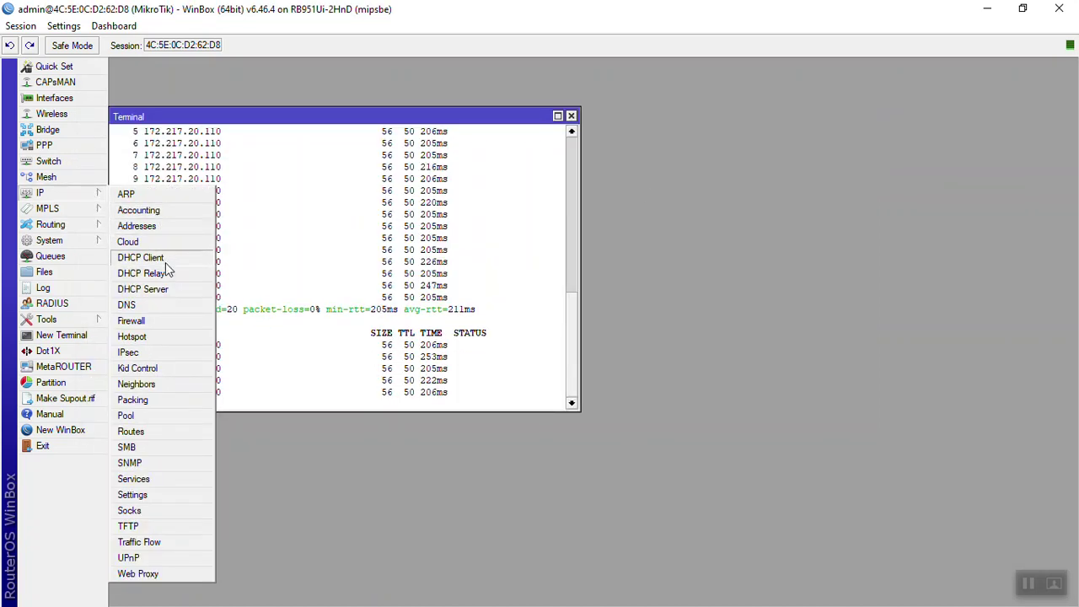
click(162, 227)
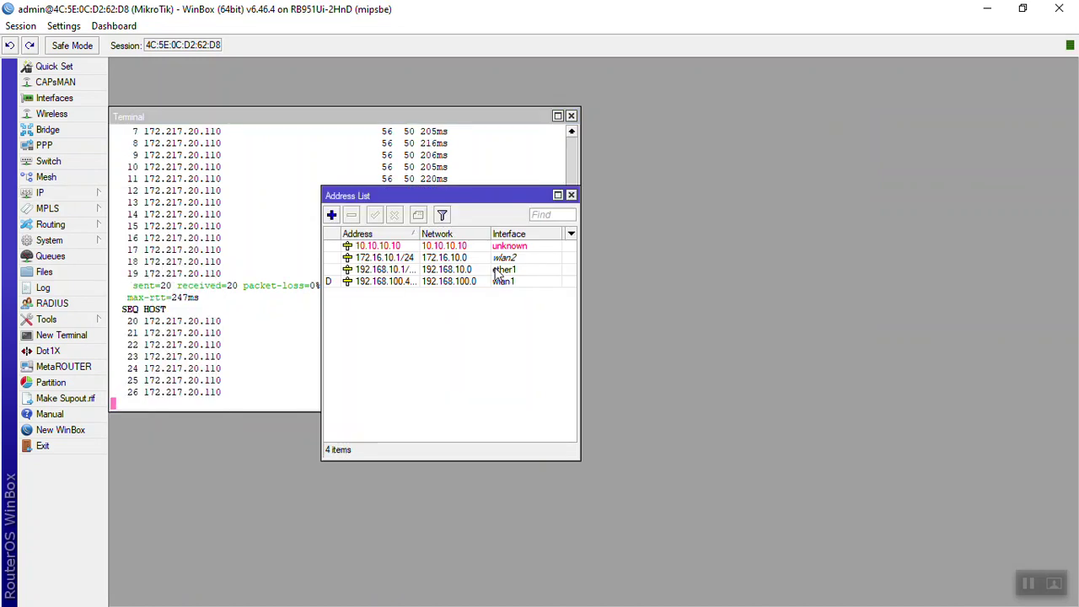
click(492, 270)
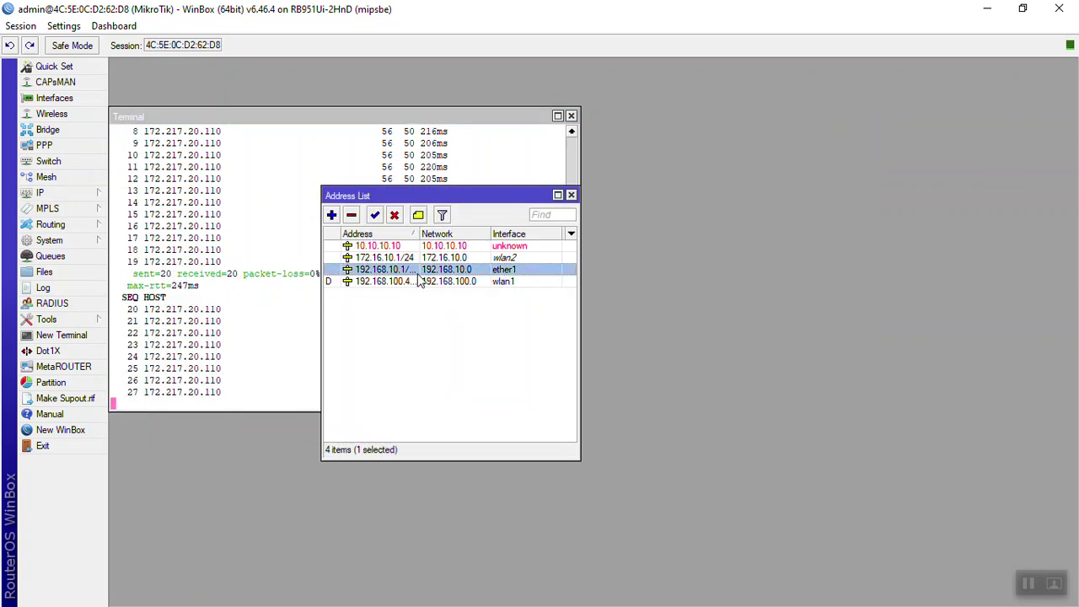
click(572, 195)
click(571, 115)
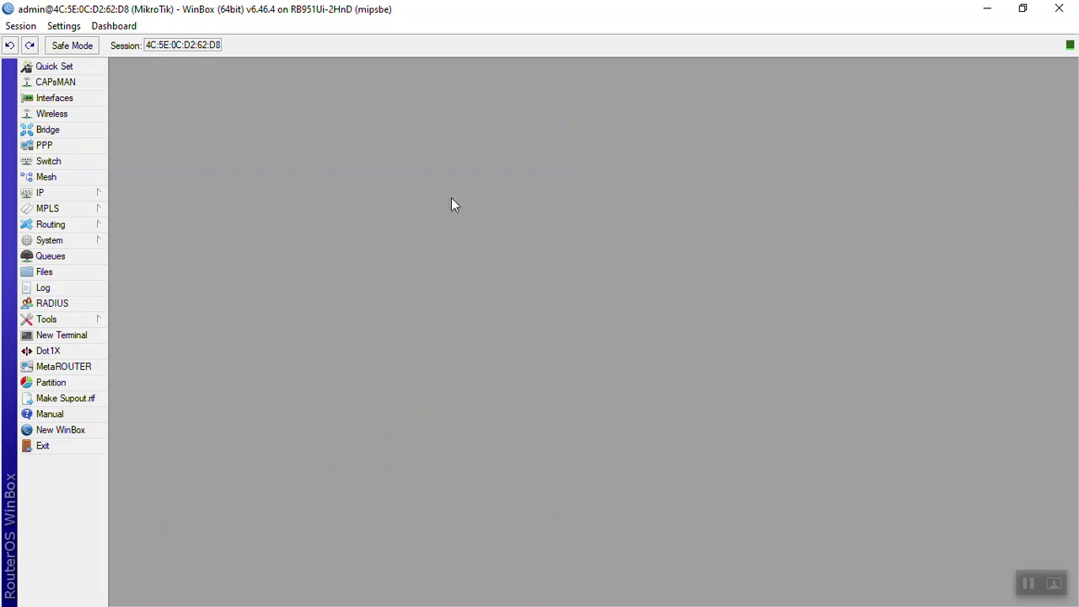
click(106, 195)
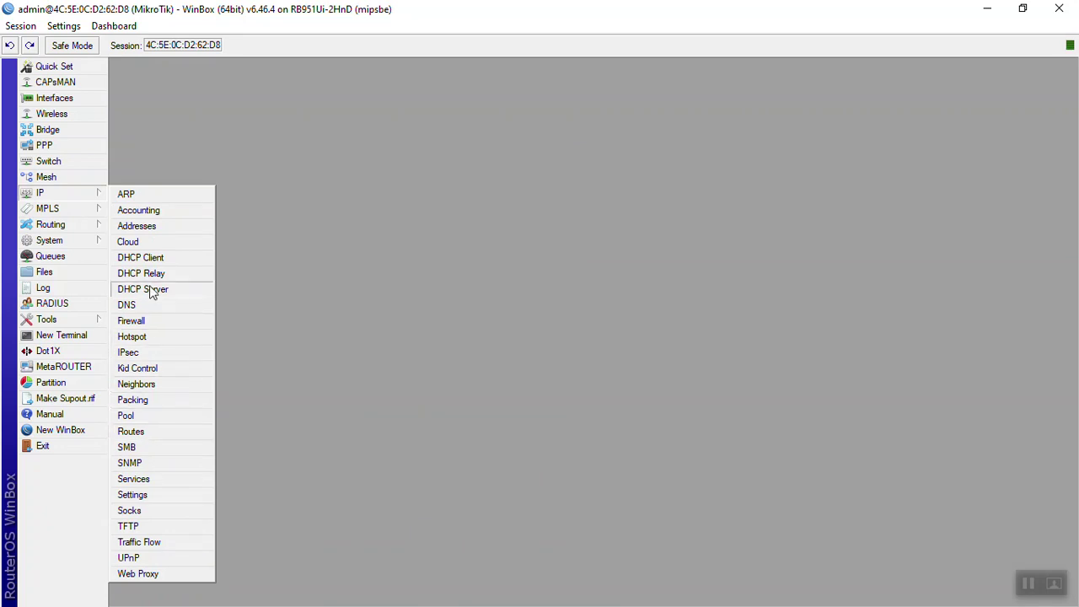
Step: Start the Hotspot Setup wizard and choose ether1 as the hotspot interface
click(133, 337)
drag(434, 197, 325, 80)
click(393, 128)
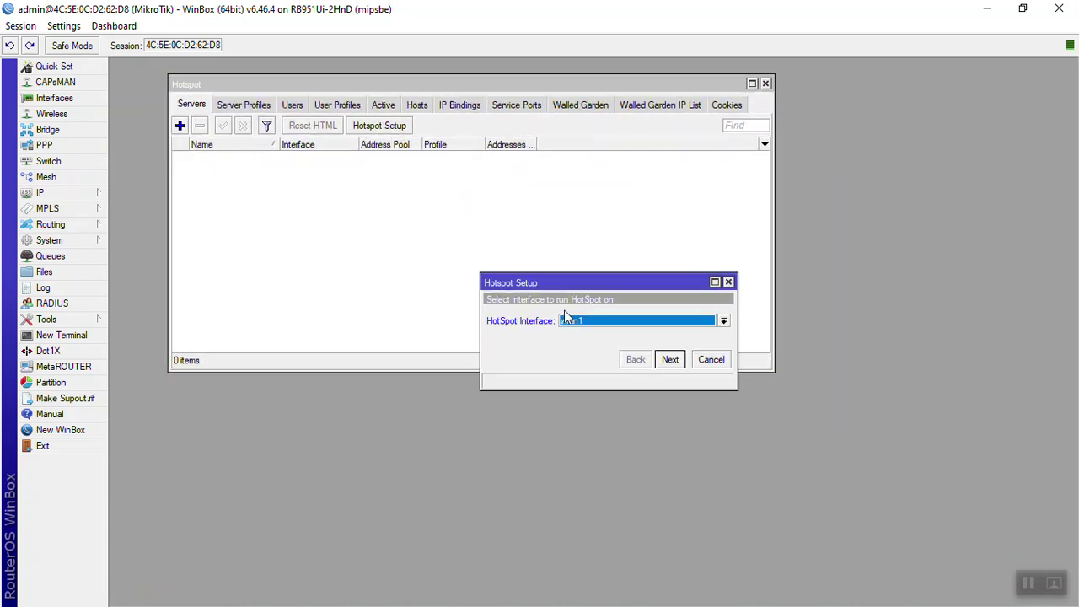
click(568, 321)
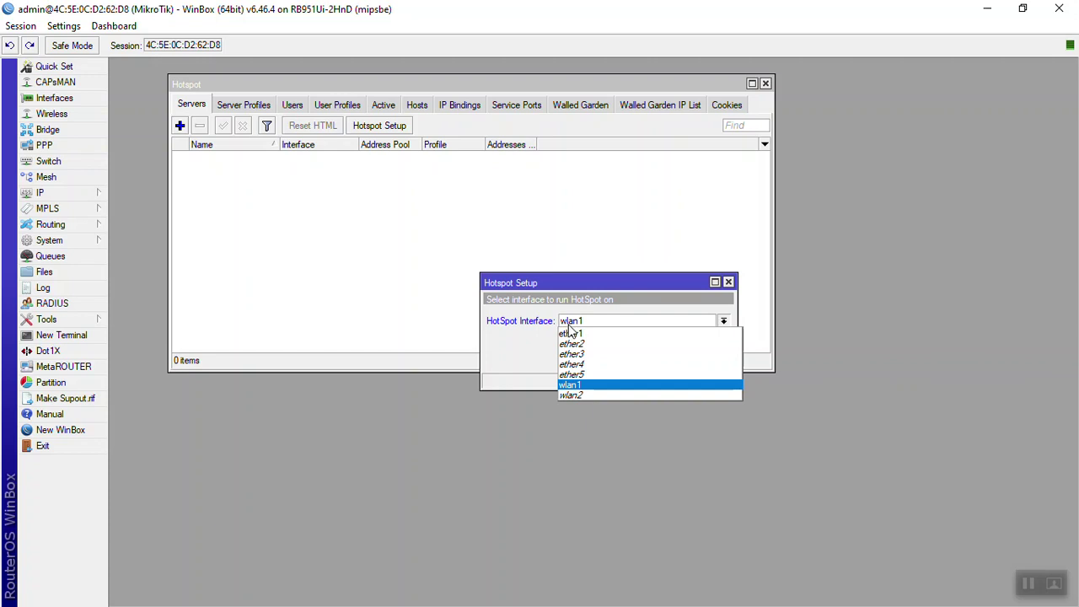
click(572, 334)
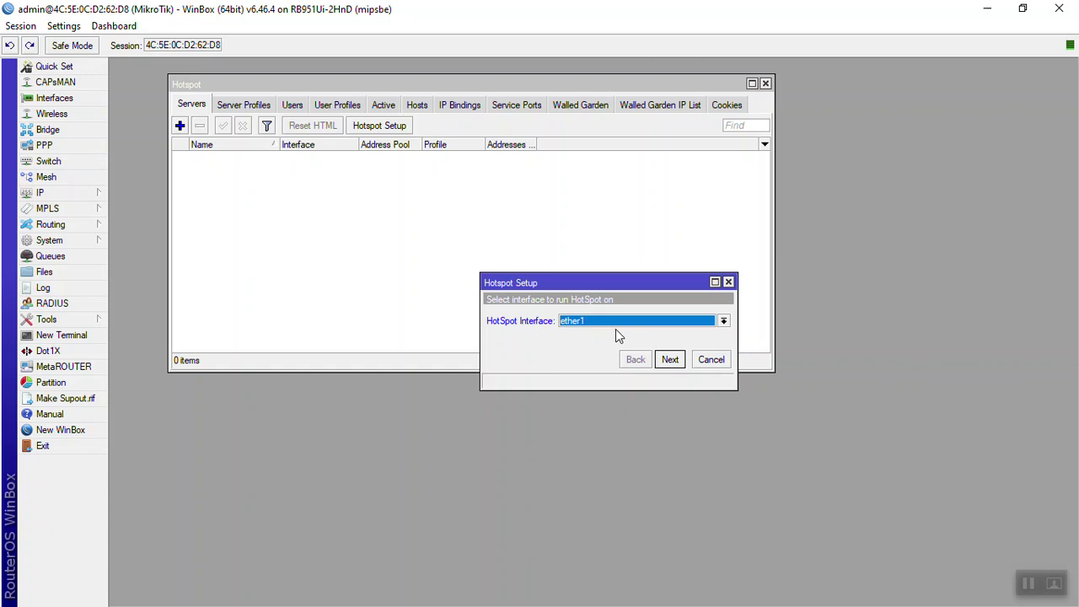
click(666, 365)
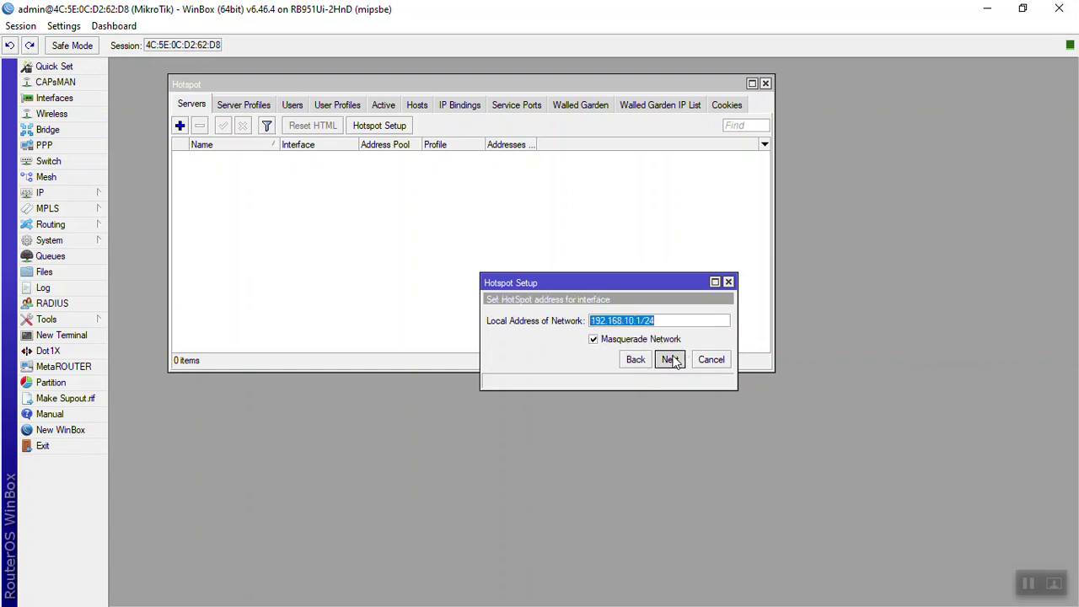
Step: Keep network 192.168.10.1/24 and set the address pool to 192.168.10.10-192.168.10.100
click(673, 361)
click(640, 320)
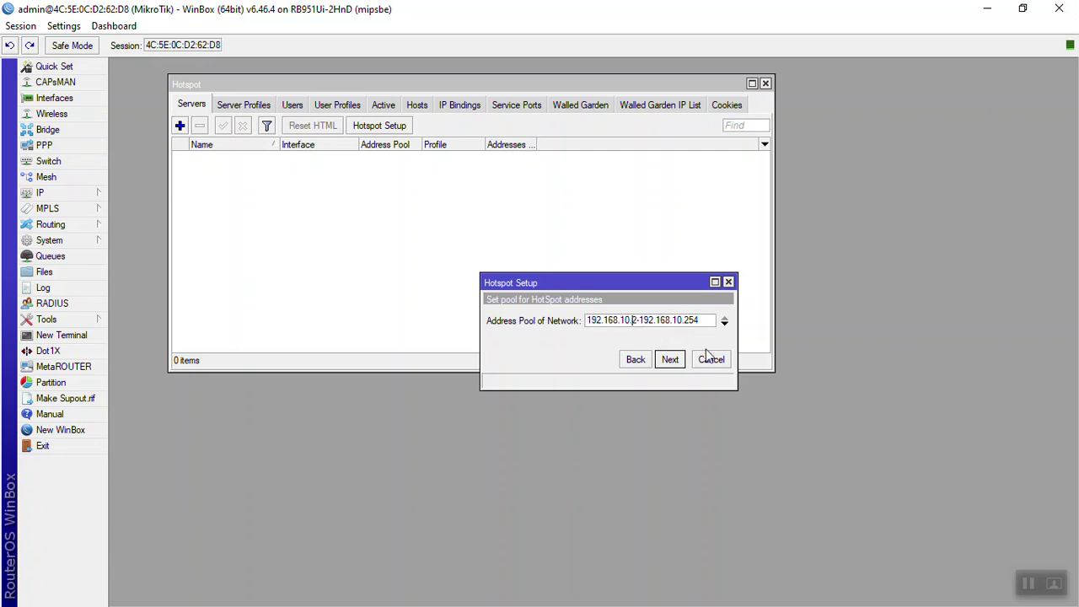
text(10)
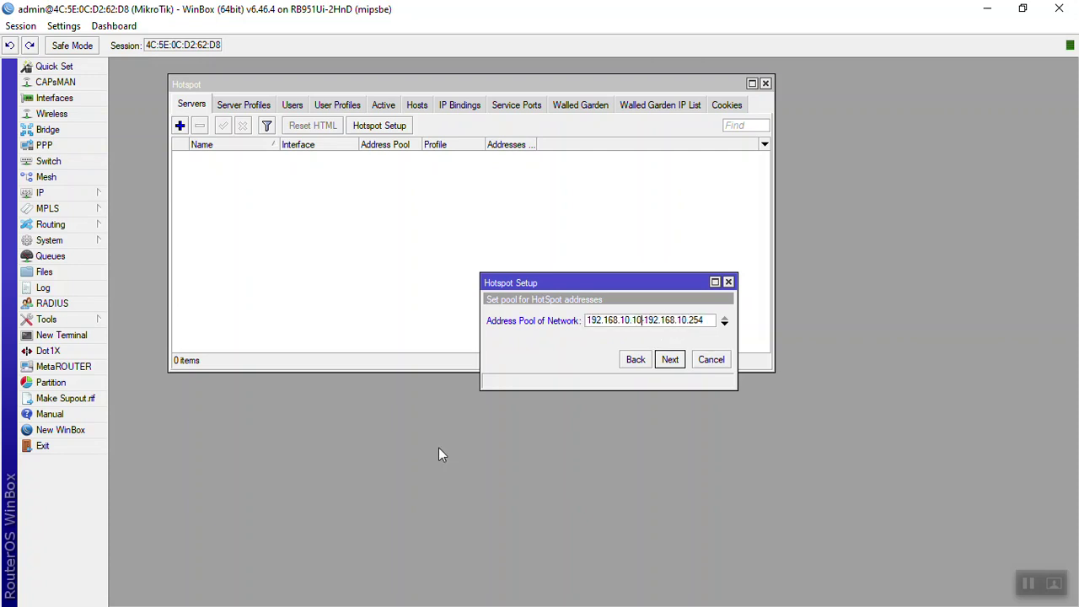
key(shift+Left)
key(shift+Left)
key(shift+Left)
text(100)
key(Return)
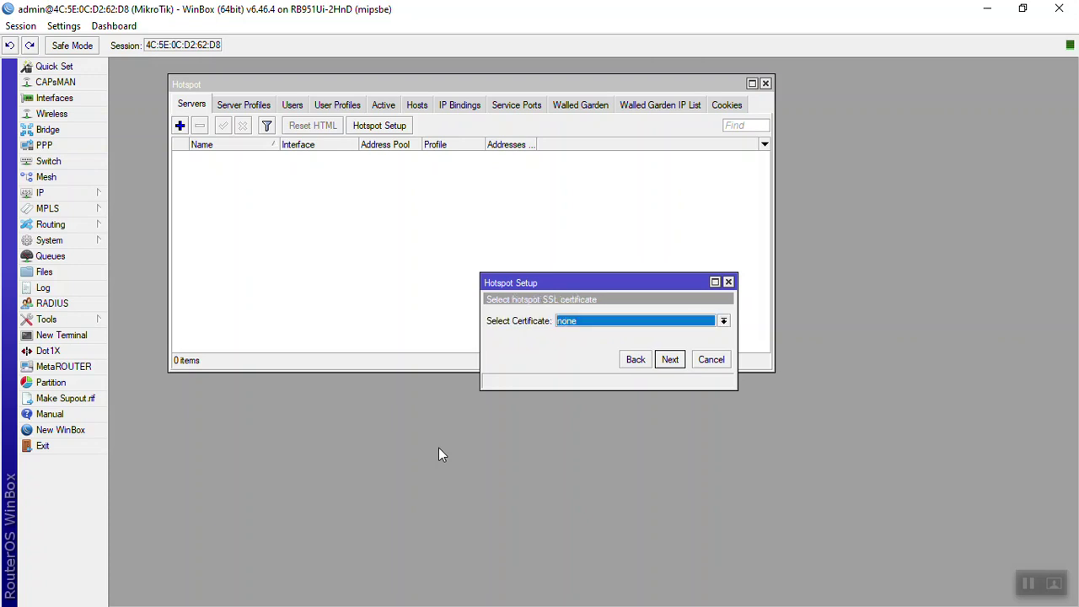
Step: Keep no SSL certificate, the default SMTP server and no extra DNS servers
click(625, 328)
click(625, 331)
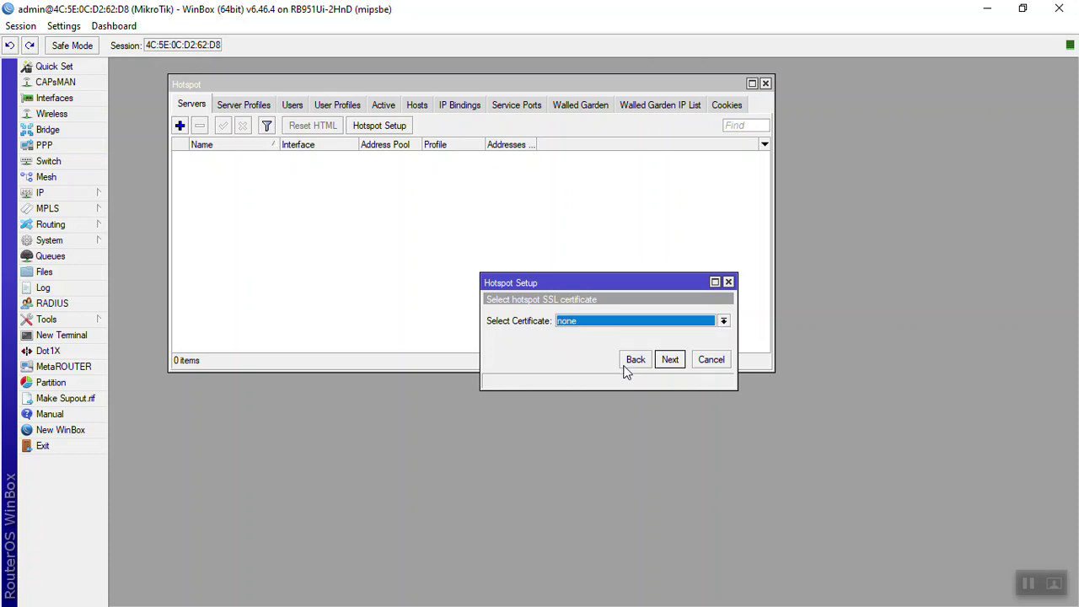
click(671, 360)
click(671, 360)
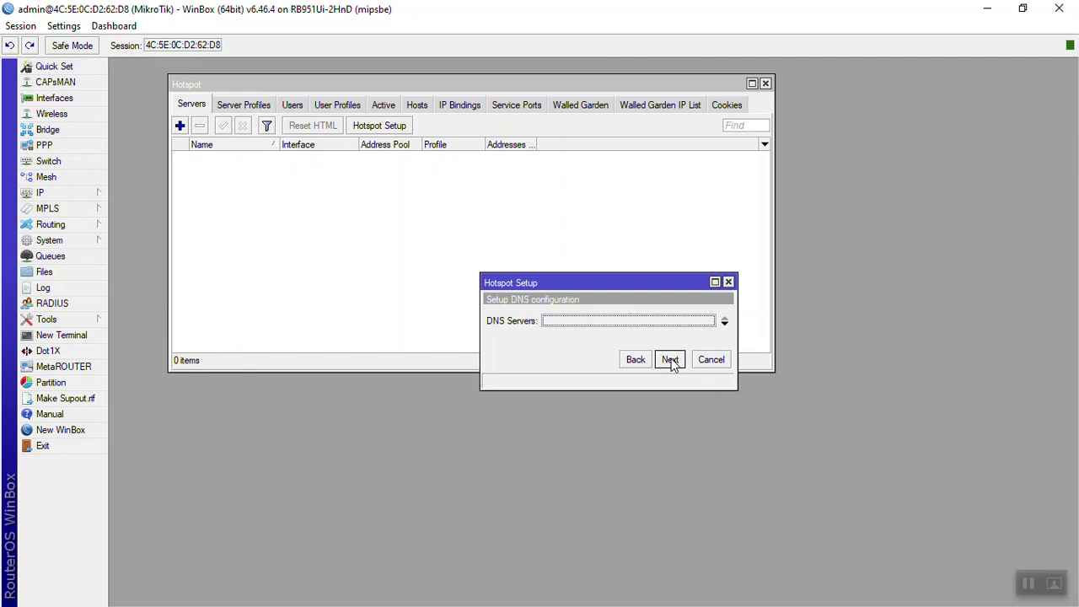
click(671, 360)
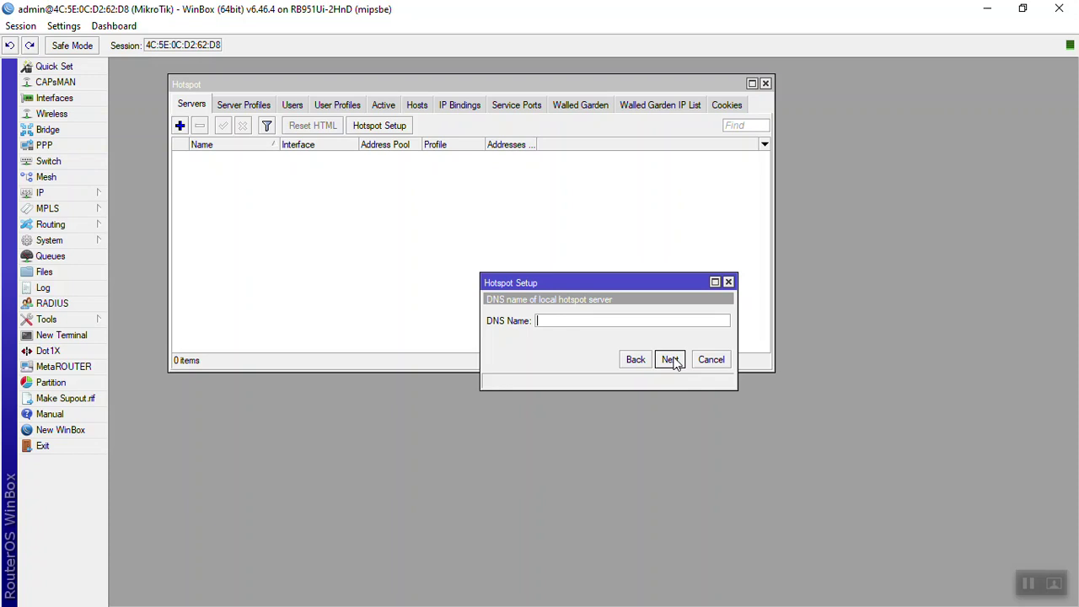
Step: Set DNS name raid5tech.com, create the local hotspot user with its password, and finish setup
text(raid5tech.com)
click(670, 360)
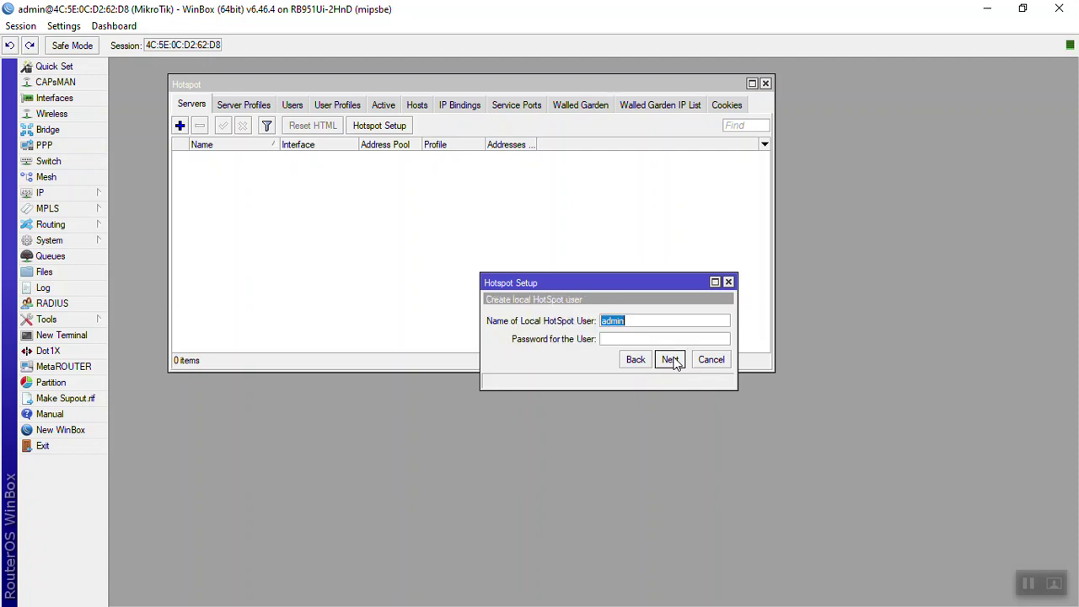
key(Tab)
text(admin)
click(670, 360)
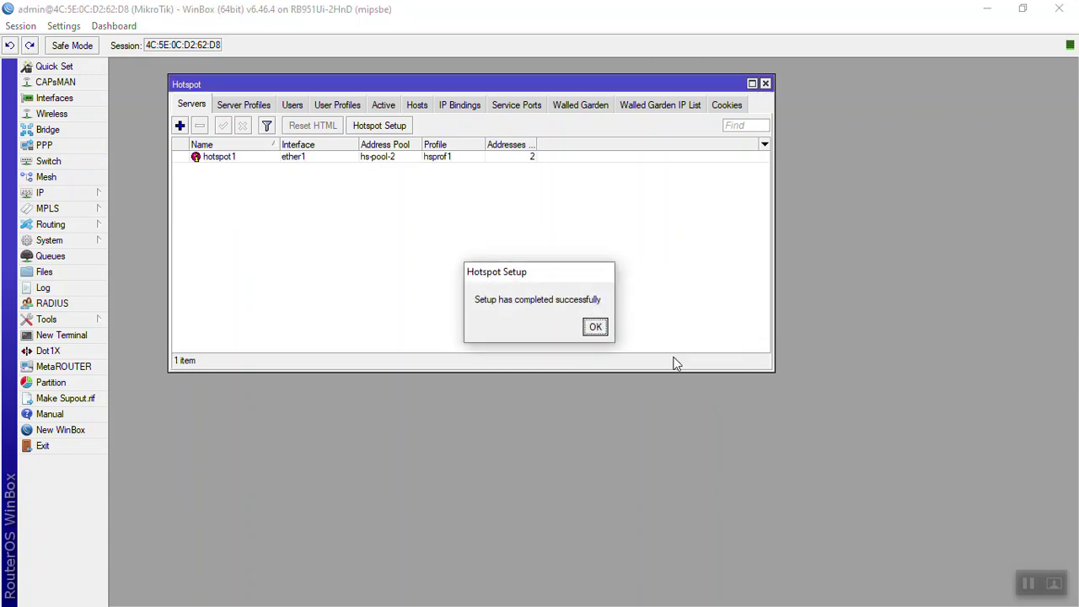
key(Return)
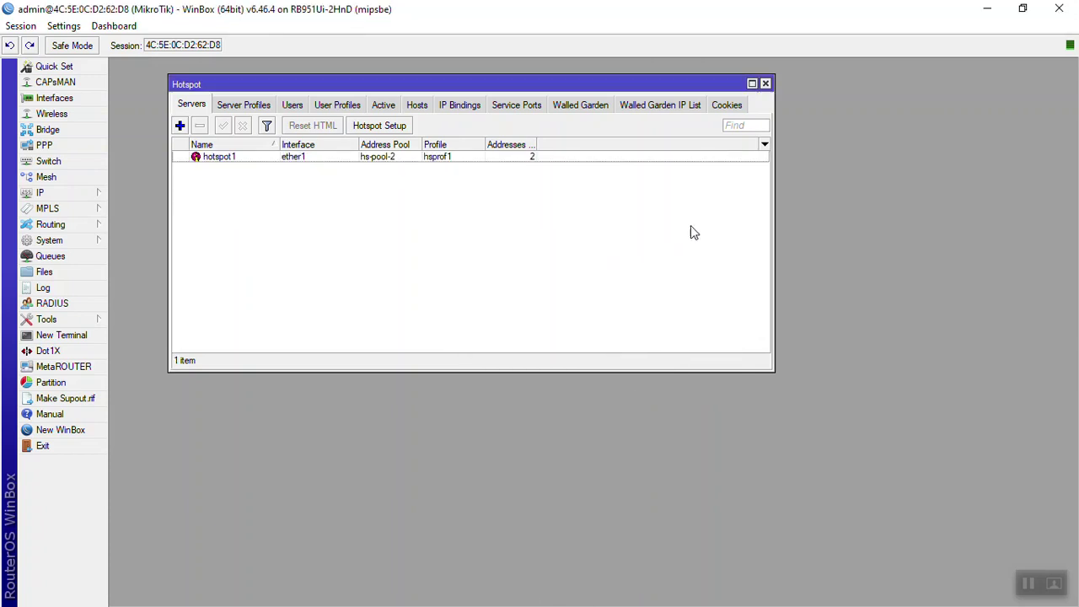
Step: Launch a Command Prompt with Run 'cmd'
key(super+r)
text(cmd)
key(Return)
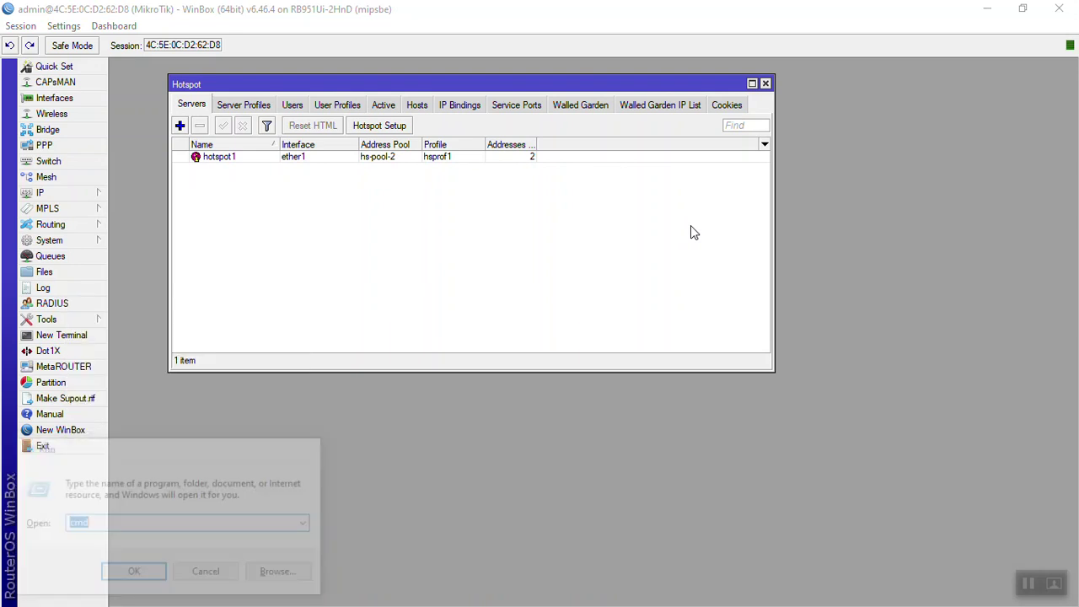
Step: Ping google.com and 192.168.10.1 from Command Prompt; both return Destination net unreachable
text(ping google.com)
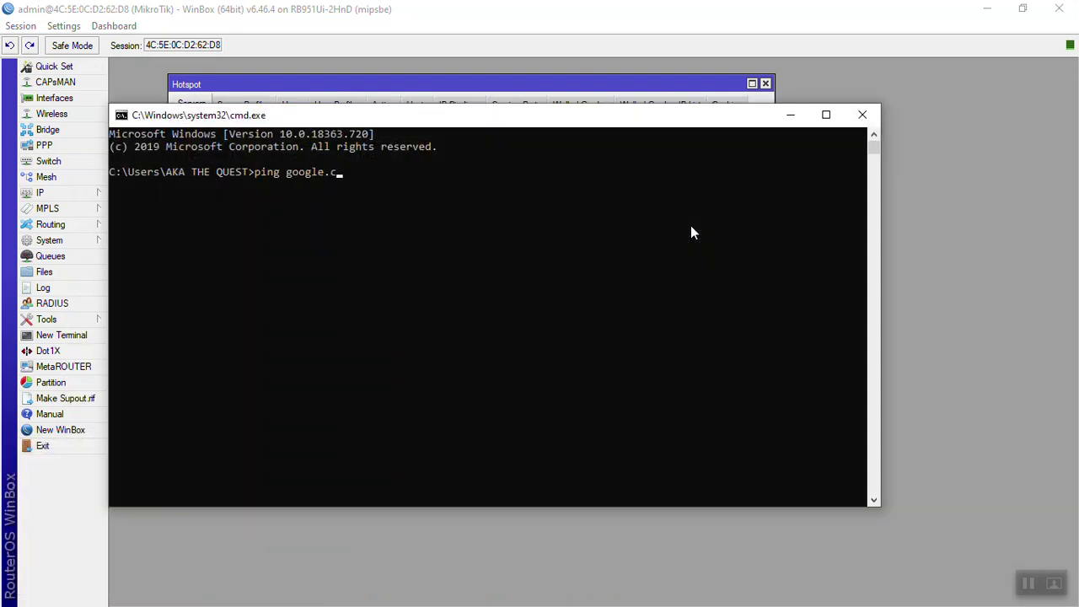
key(Return)
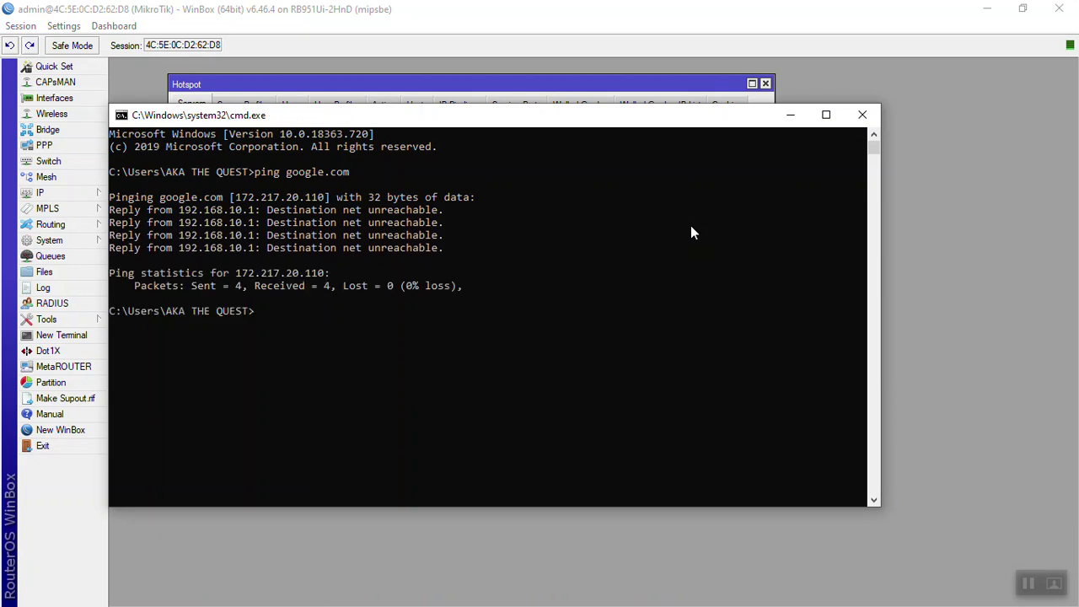
text(ping 192.)
text(169)
text(.10.1)
key(Return)
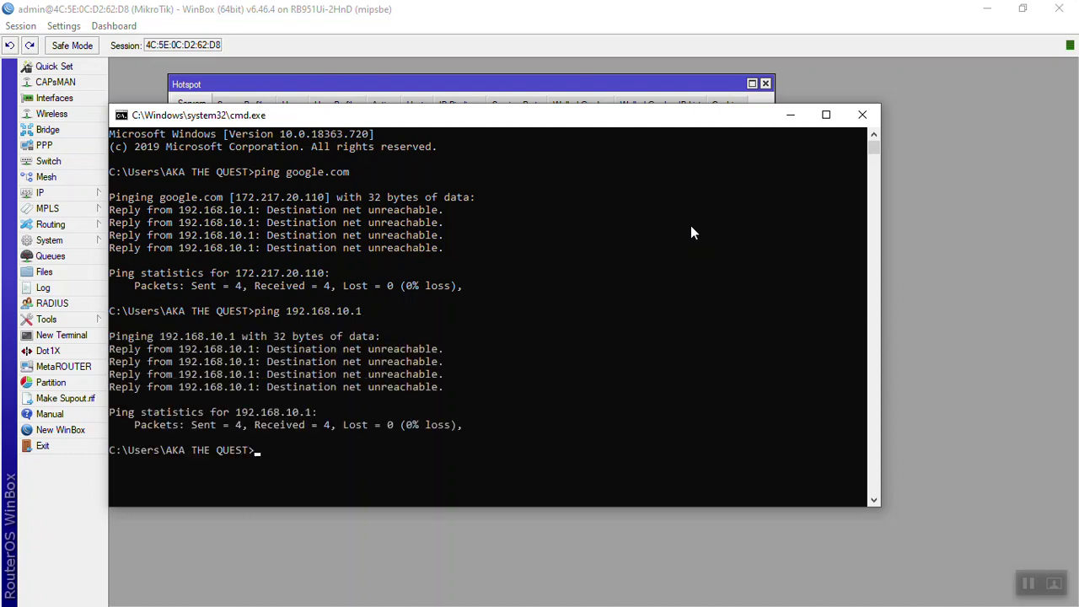
click(793, 114)
key(alt+Tab)
key(alt+Tab)
Step: In Chrome, try loading google.com, then browse to raid5tech.com
click(895, 267)
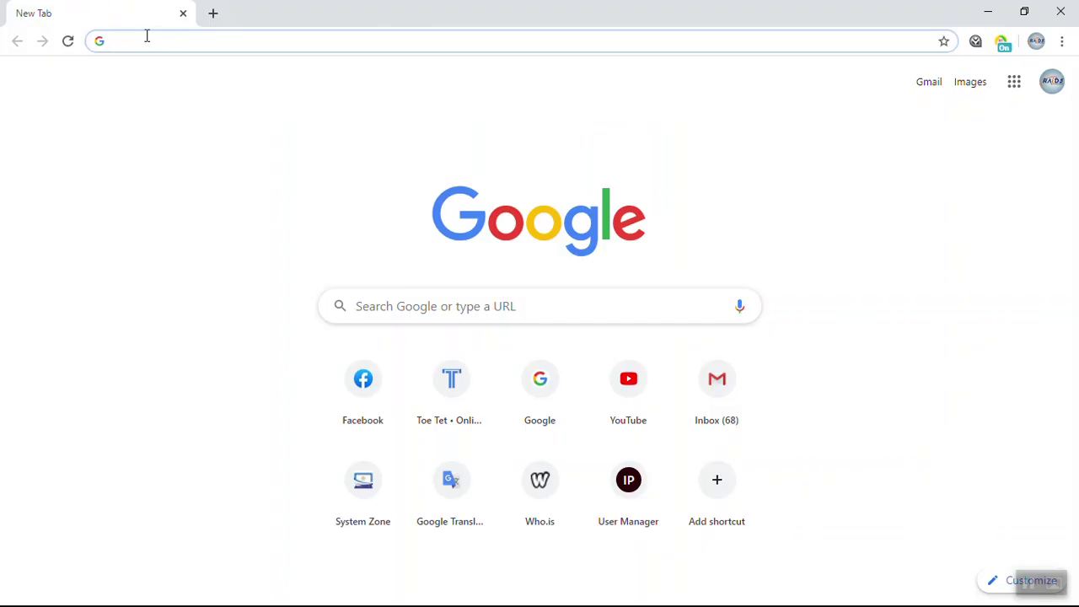
text(go)
key(Return)
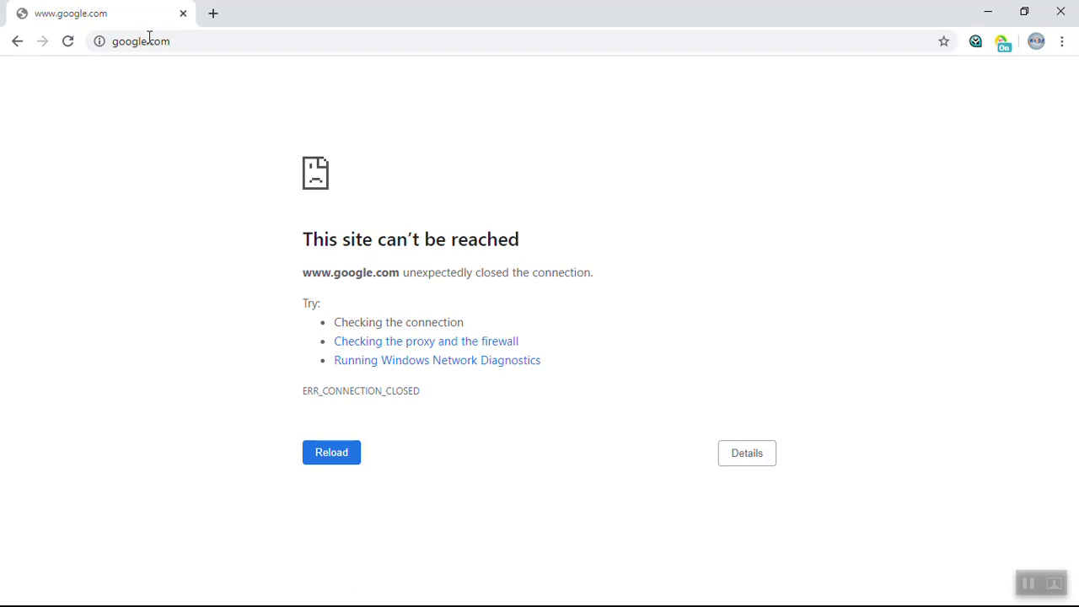
click(194, 41)
key(Return)
click(201, 42)
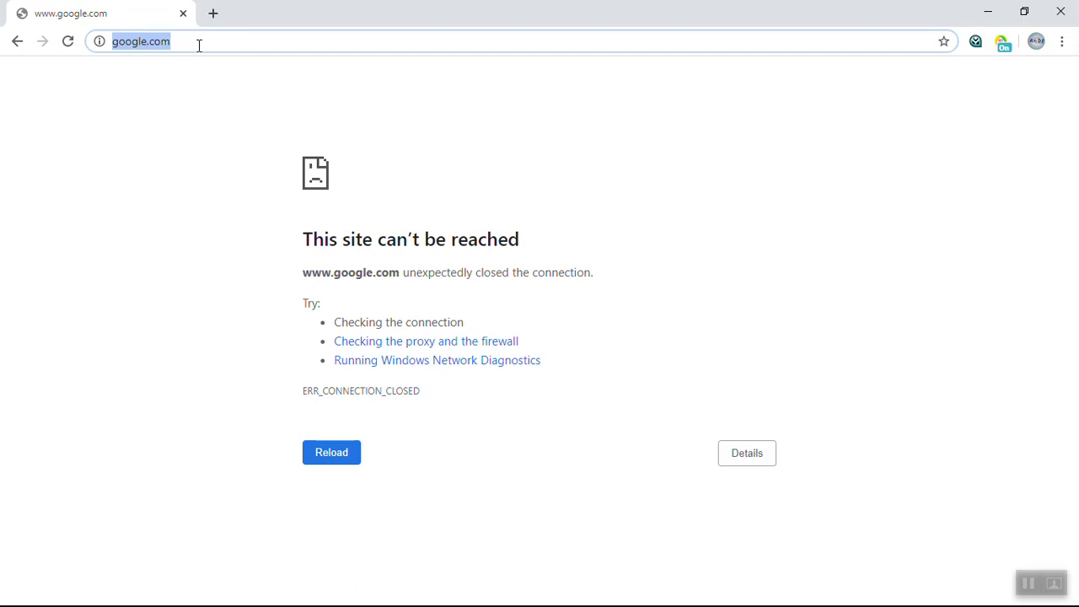
text(raid5tech.com)
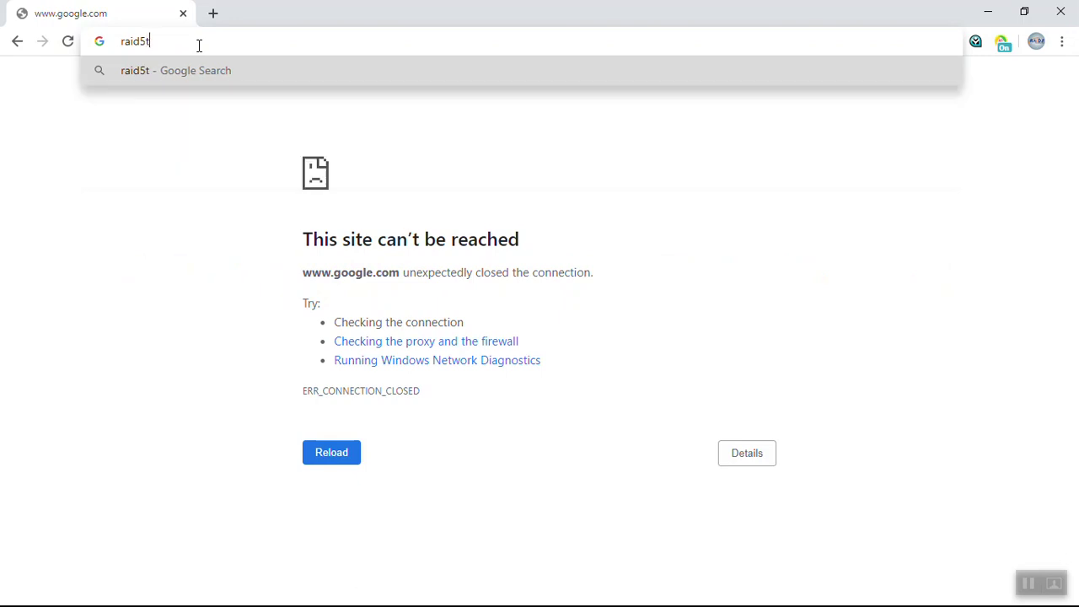
key(Return)
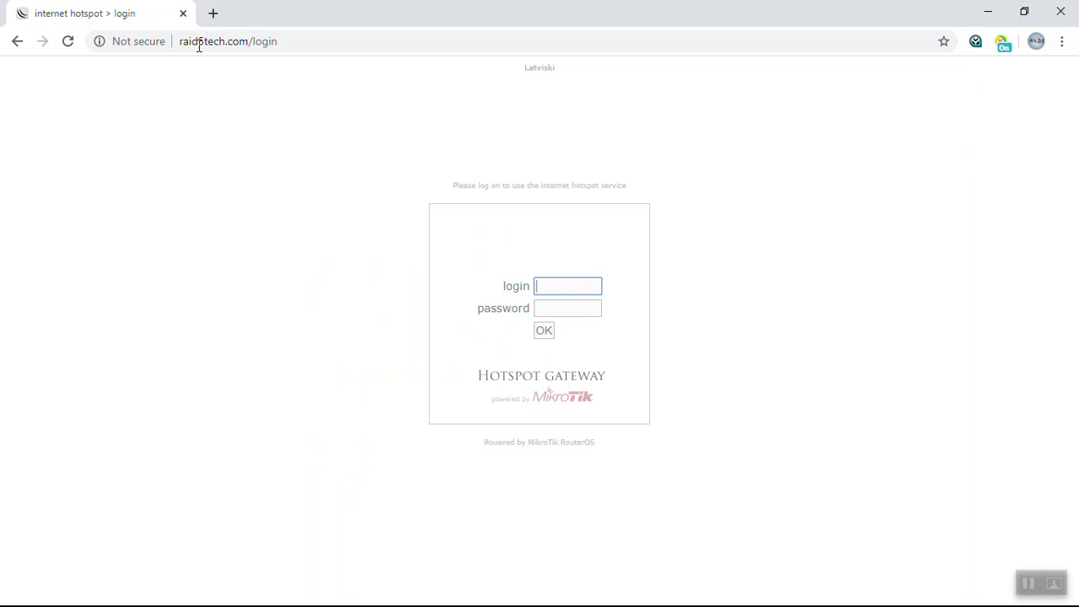
Step: Log into the hotspot page with the user's username and password, declining to save the password
text(adma;d)
key(Tab)
text(••••••)
key(Return)
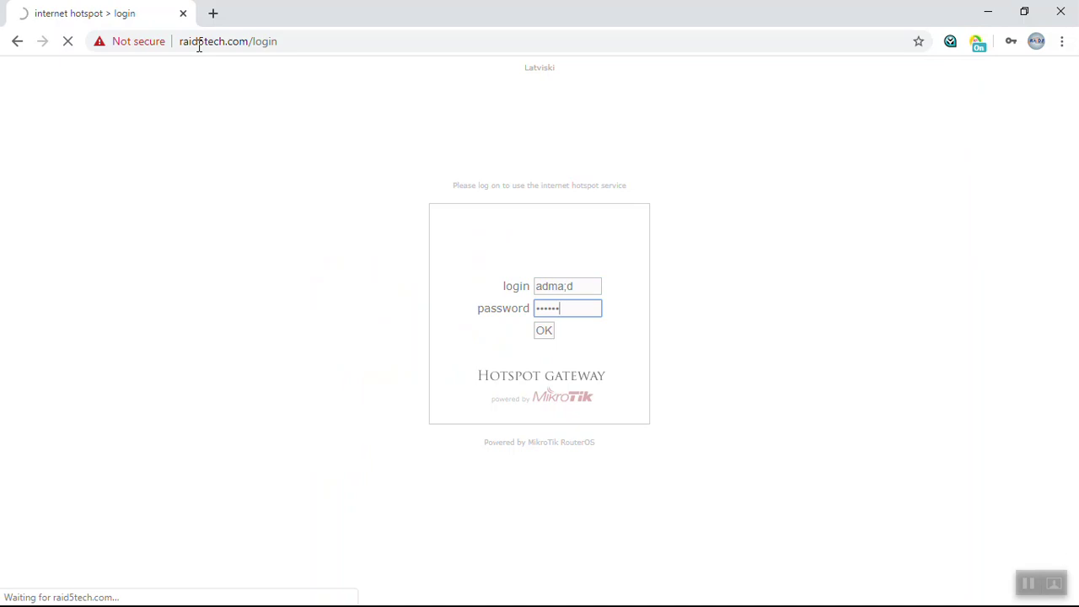
text(admin)
key(ctrl+a)
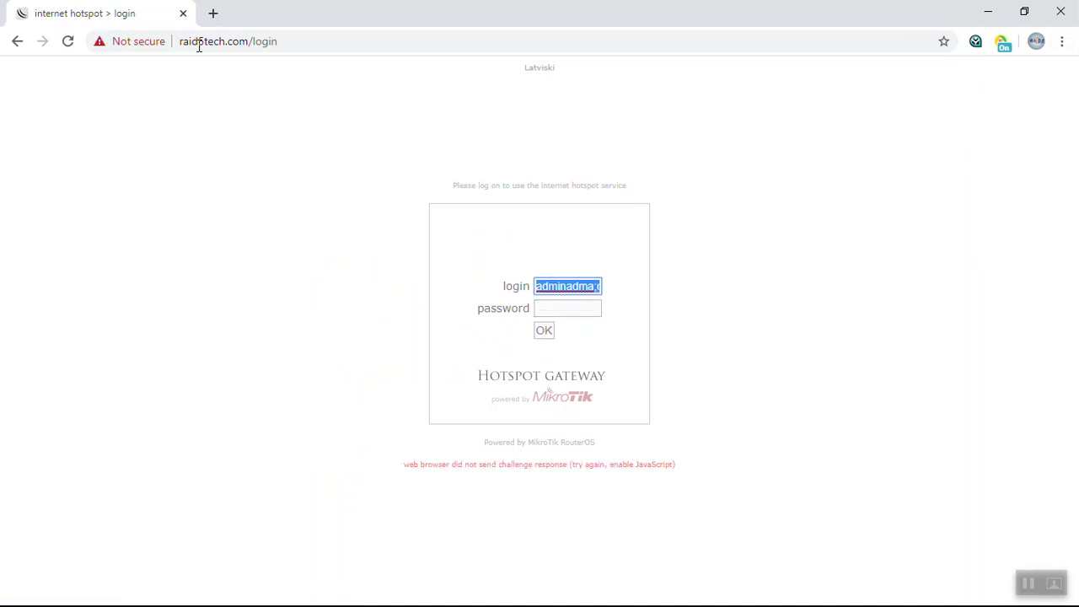
text(admin)
key(Tab)
text(admin)
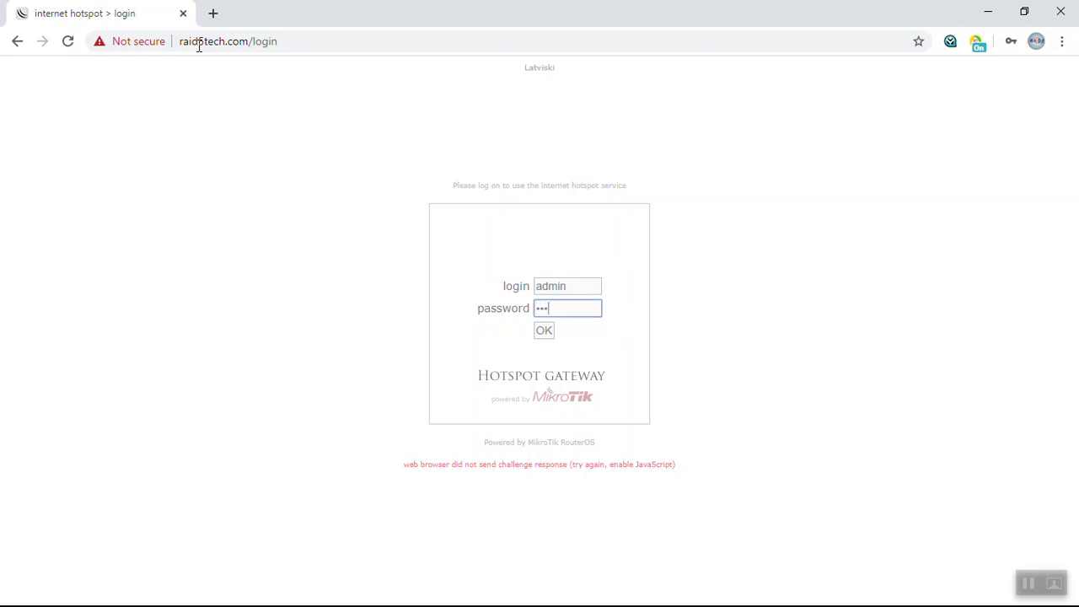
key(Return)
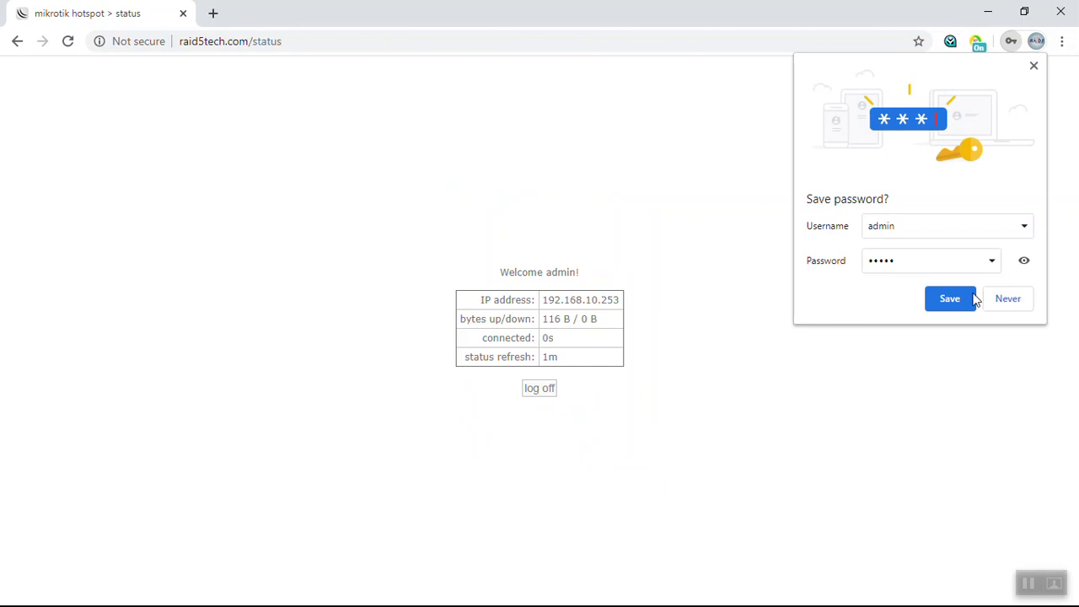
click(1005, 299)
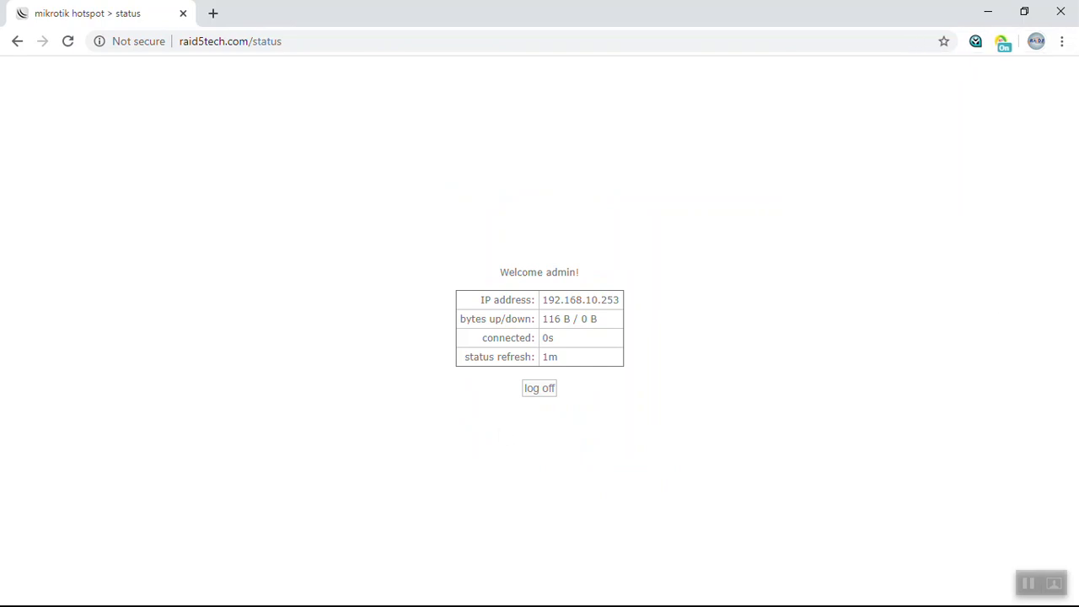
key(alt+Tab)
Step: Show WinBox's Hotspot Active tab, confirming the hotspot1 session from 192.168.10.253
click(501, 250)
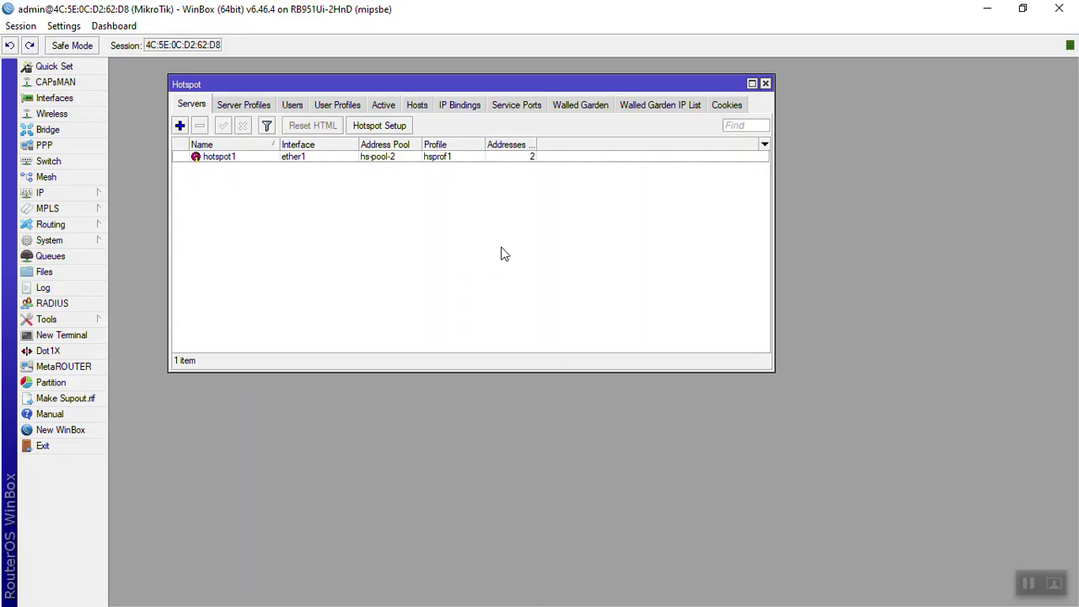
drag(229, 88, 209, 83)
click(364, 103)
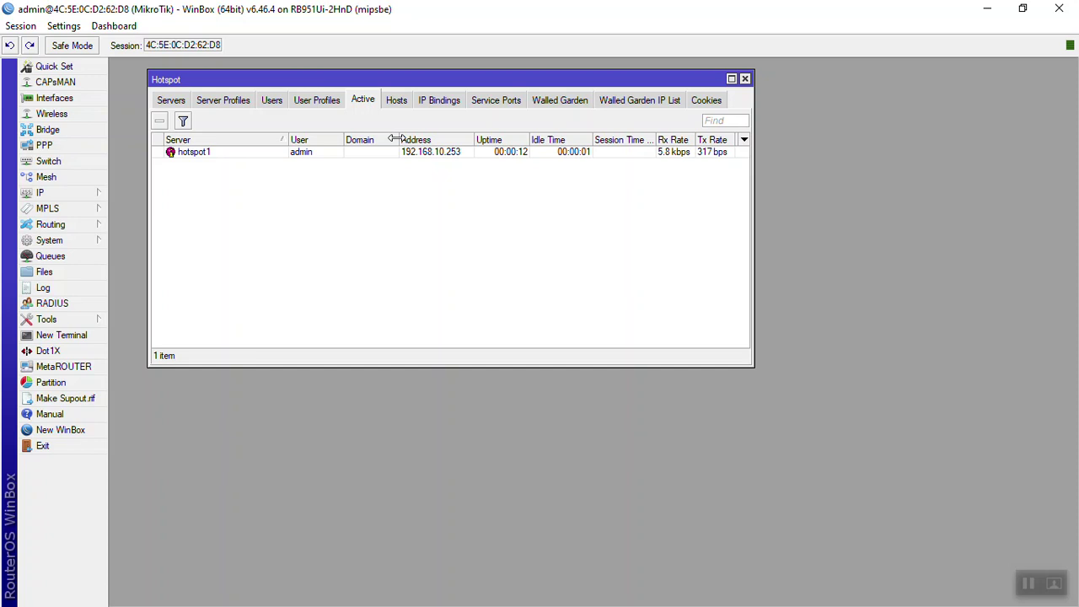
drag(400, 140, 389, 140)
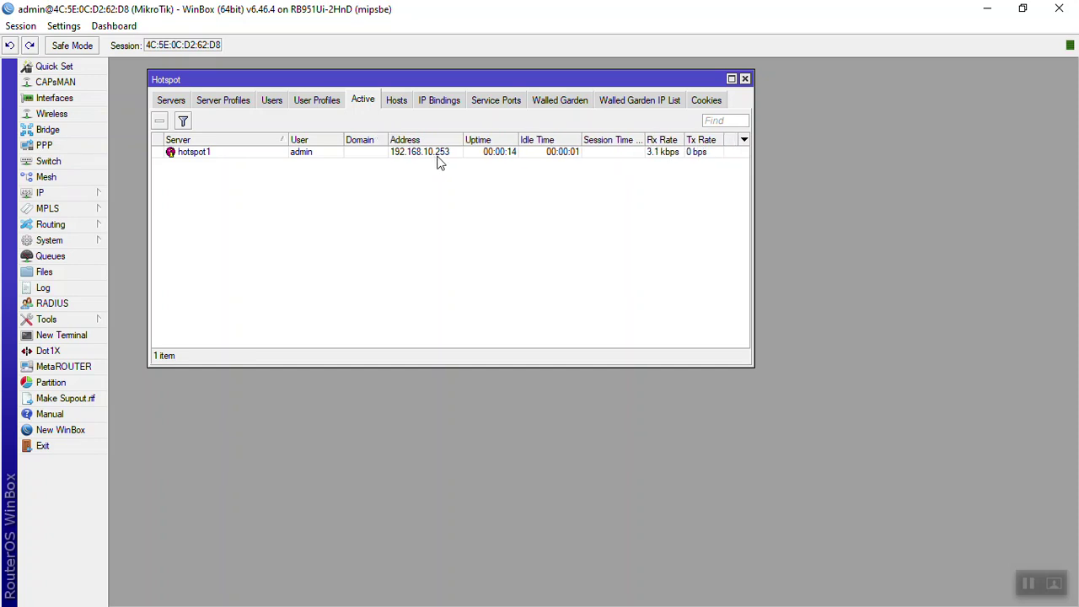
key(super+r)
Step: In a new Command Prompt, ping google.com and 192.168.10.1 successfully, then return to WinBox
text(c)
text(md)
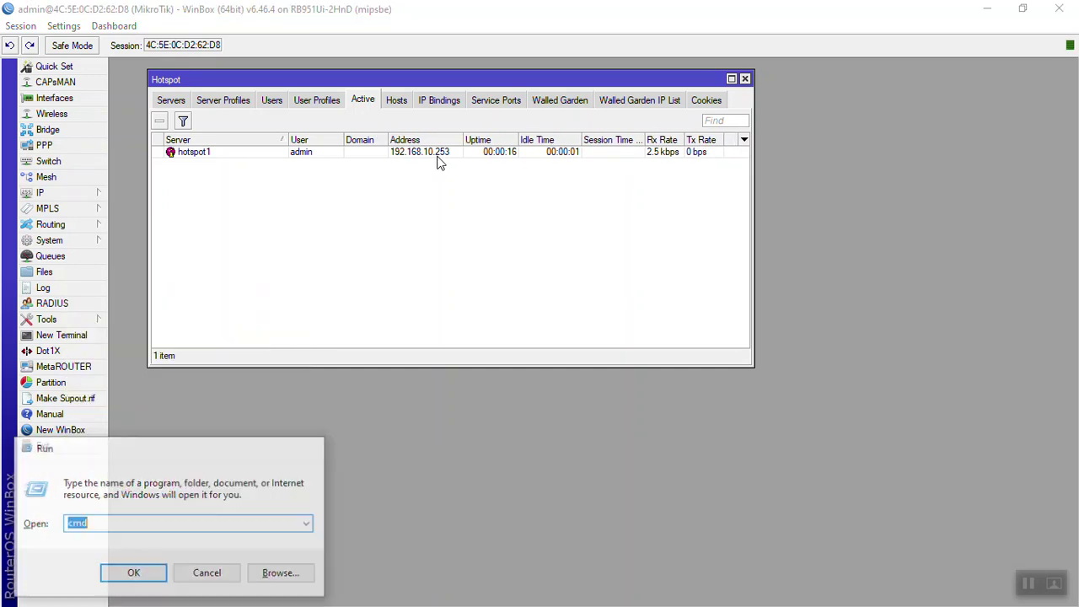
key(Return)
text(ping google.com)
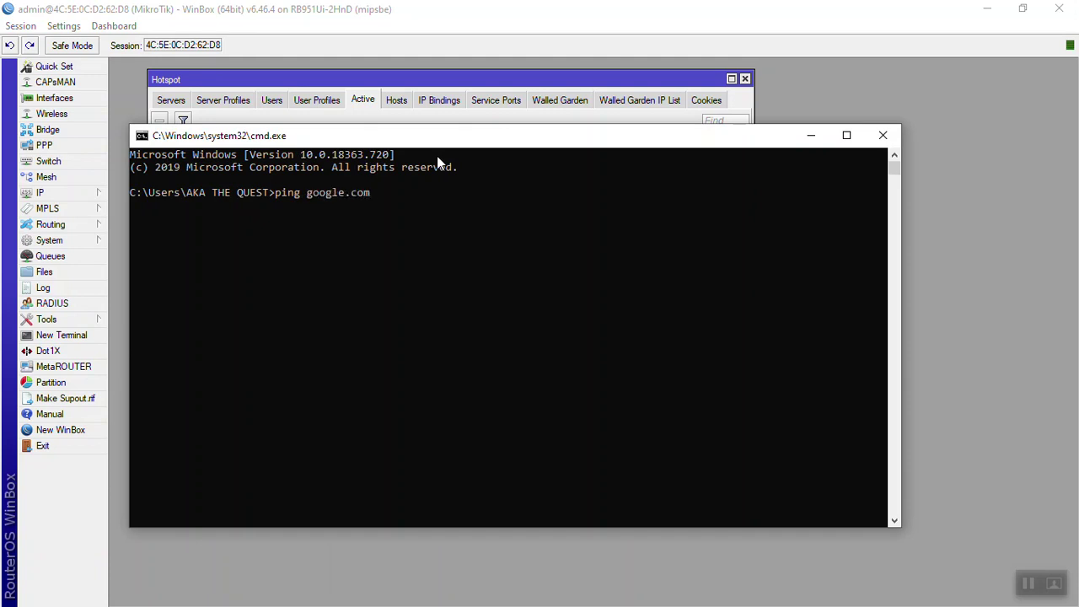
key(Return)
key(ctrl+c)
text(ping 192.1)
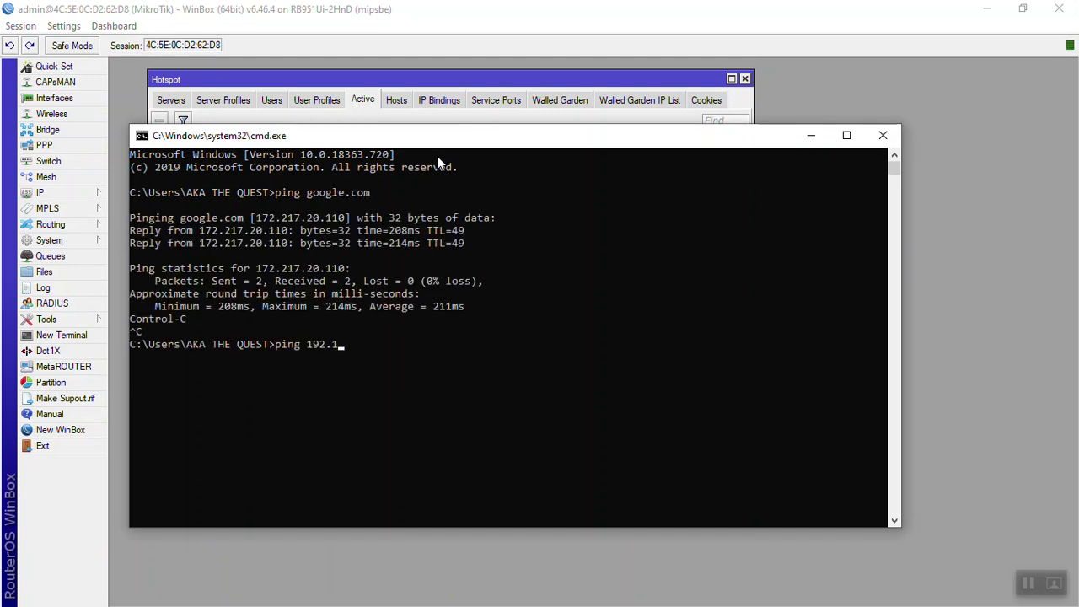
text(68.10.1)
key(Return)
key(ctrl+c)
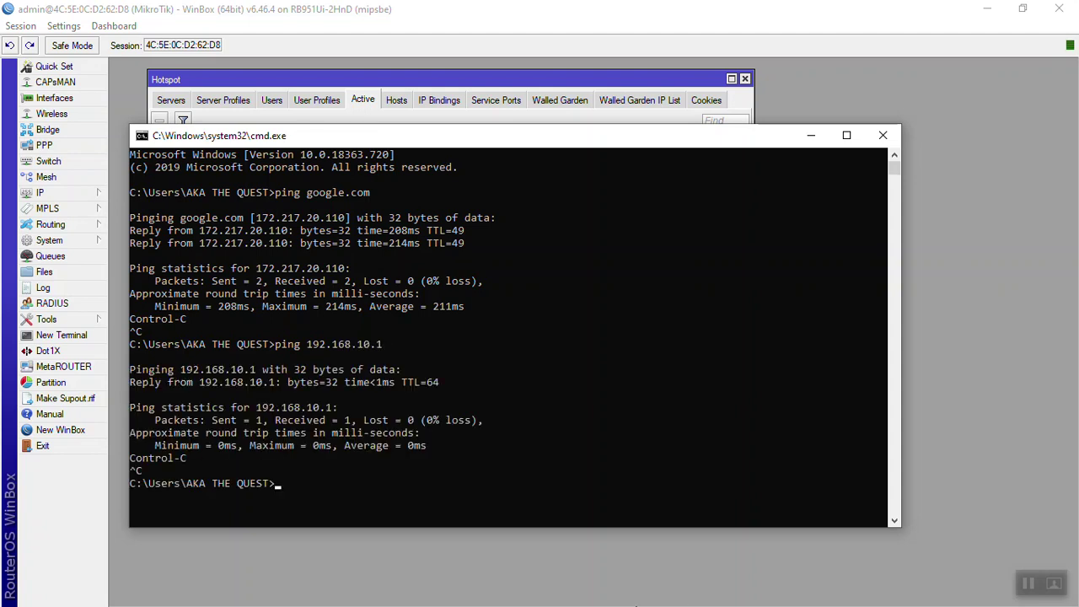
click(609, 597)
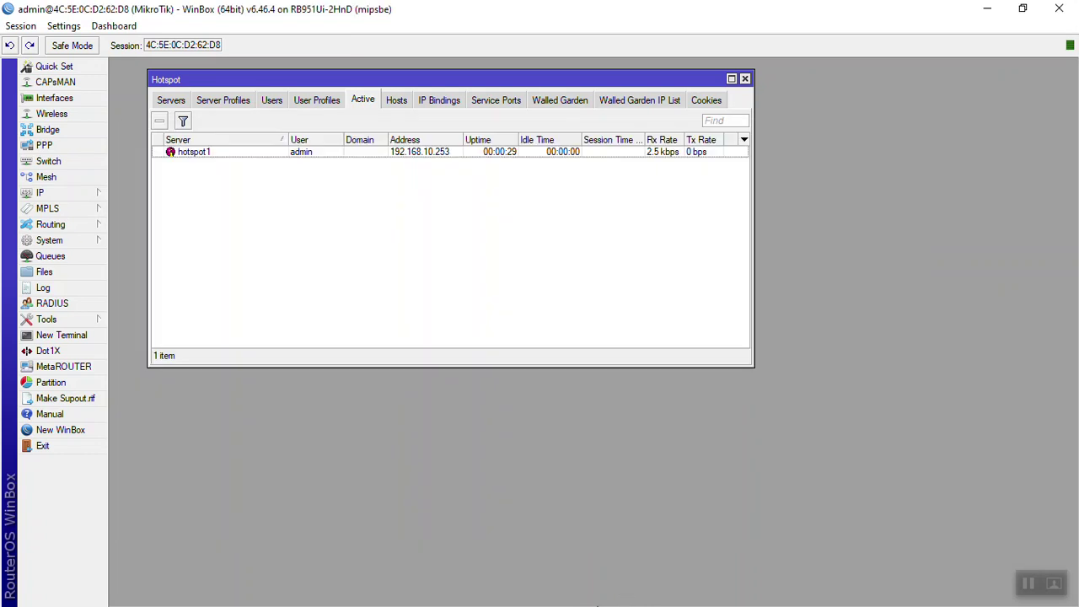
Step: Bring Chrome forward and load google.com in a new tab through the hotspot
click(1023, 7)
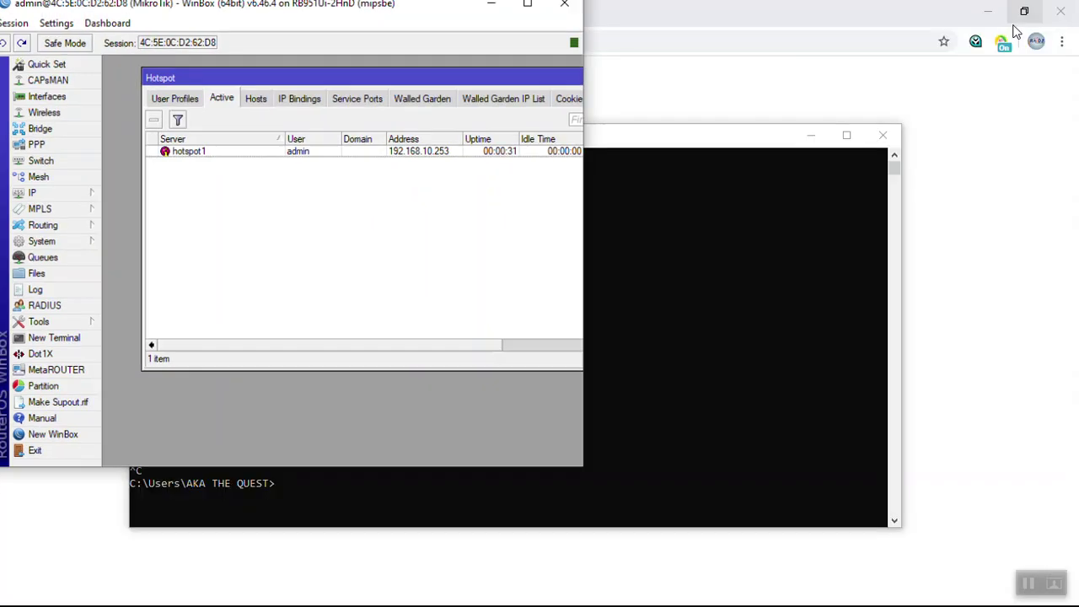
click(742, 101)
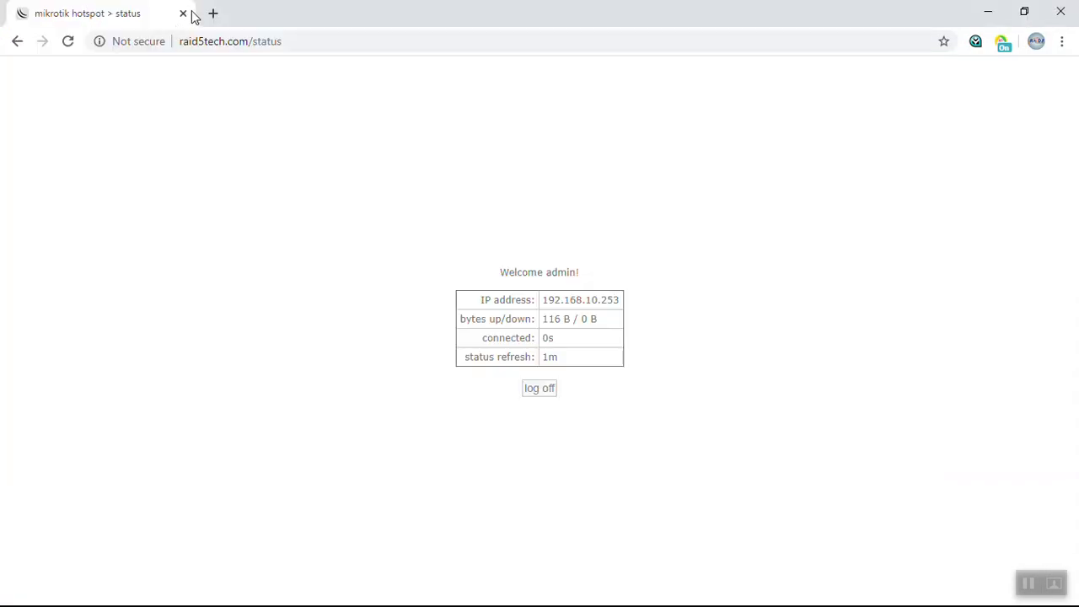
click(216, 14)
text(google.com)
key(Return)
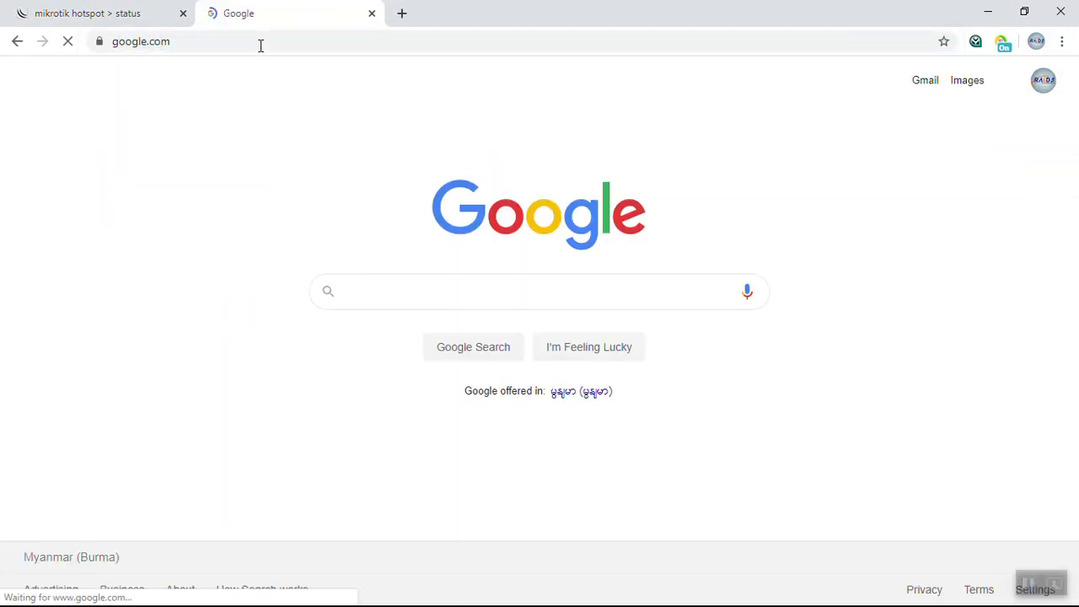
Step: Return to WinBox maximized and widen the Hotspot window to show the session traffic columns
key(alt+Tab)
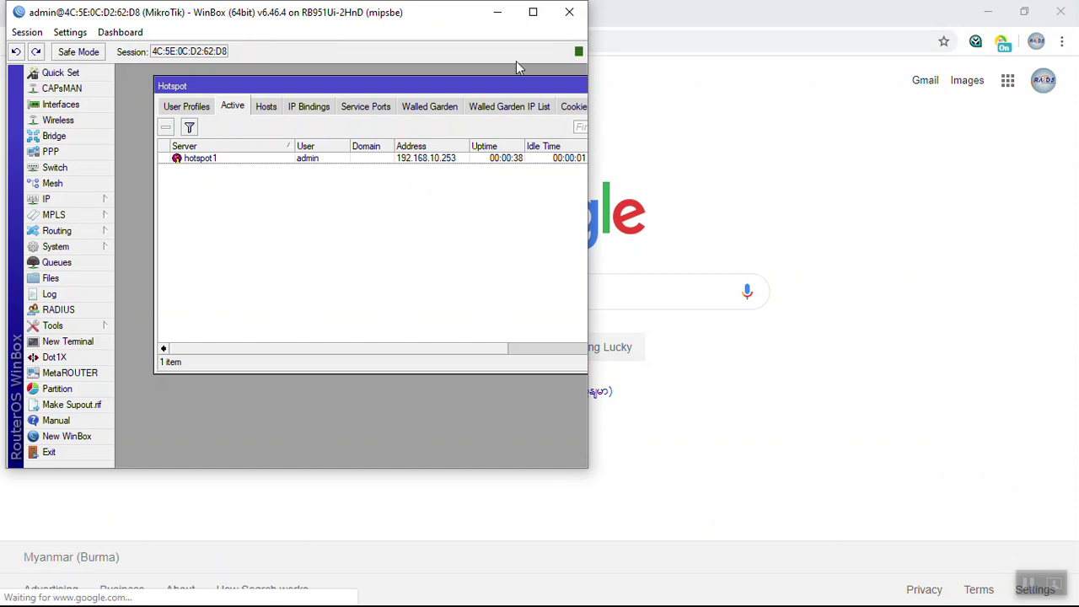
click(548, 12)
drag(753, 209, 781, 197)
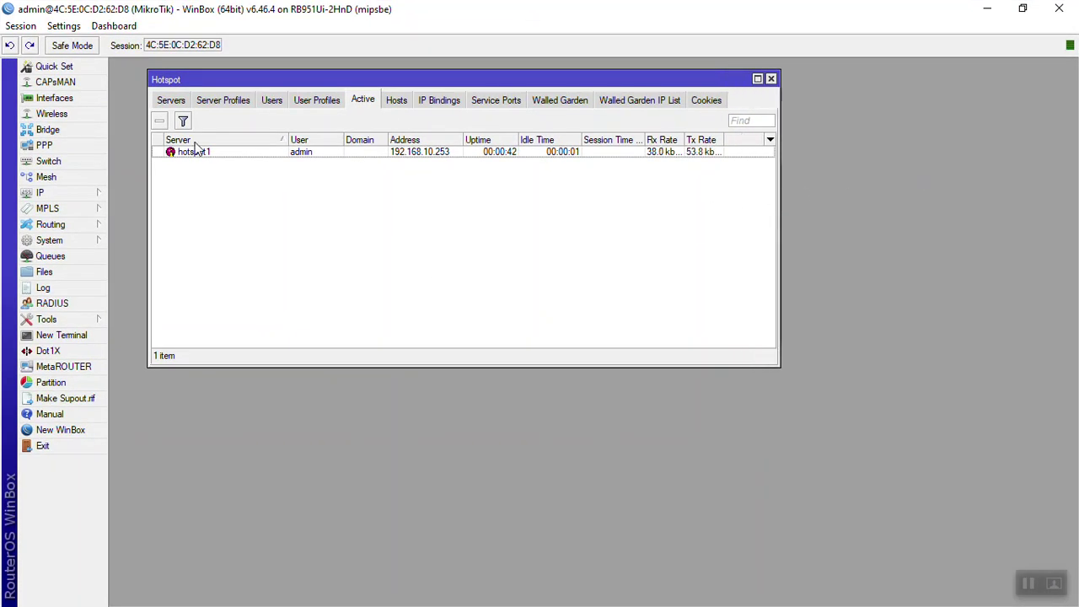
Step: Review hotspot1's server settings, then show the Server Profiles list with default and hsprof1
click(172, 102)
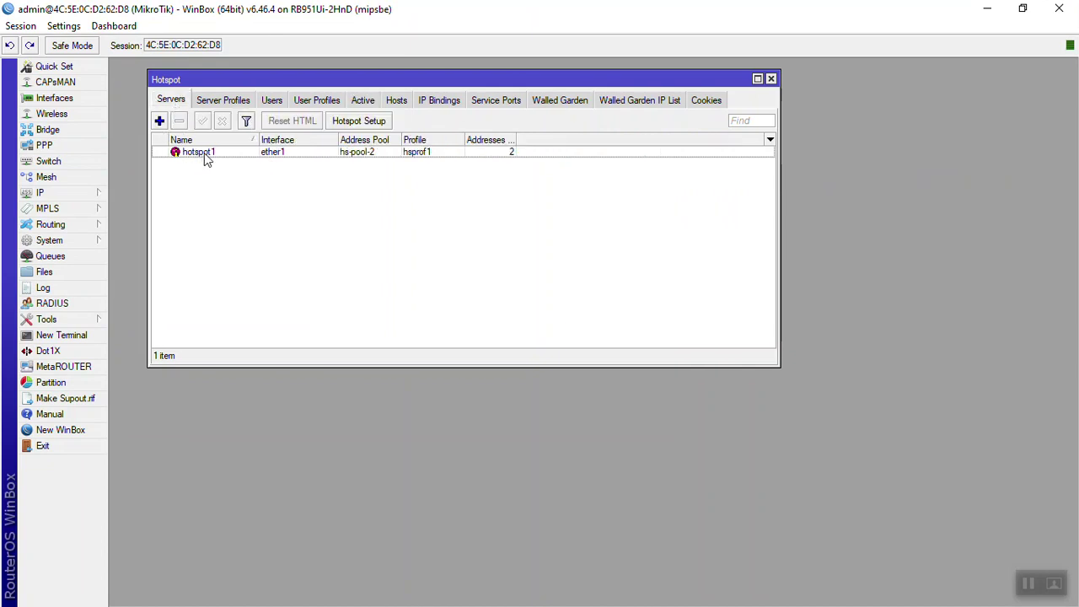
double_click(204, 155)
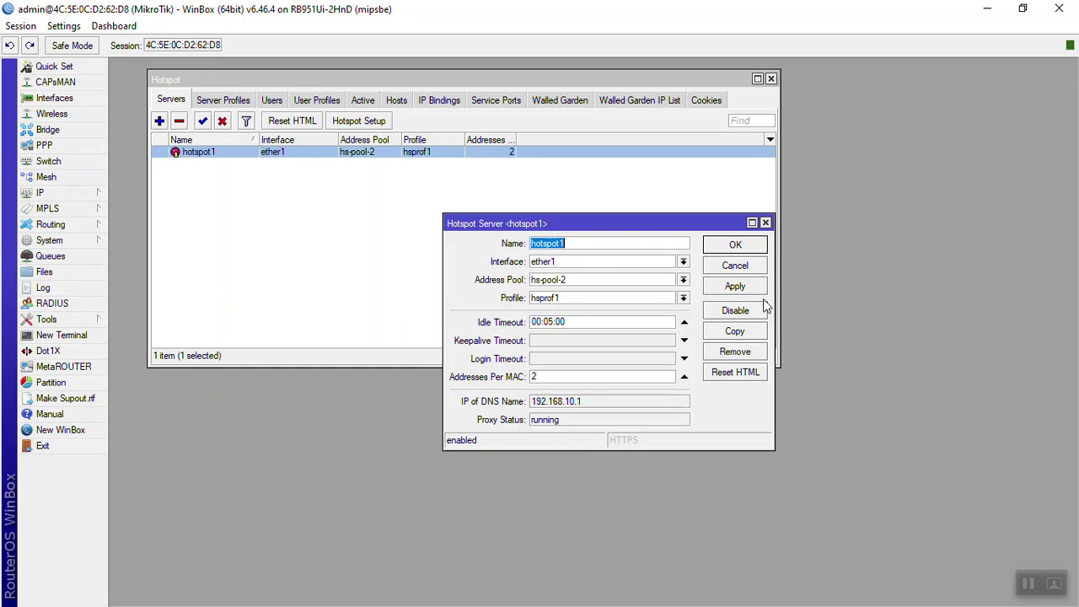
click(744, 245)
click(223, 100)
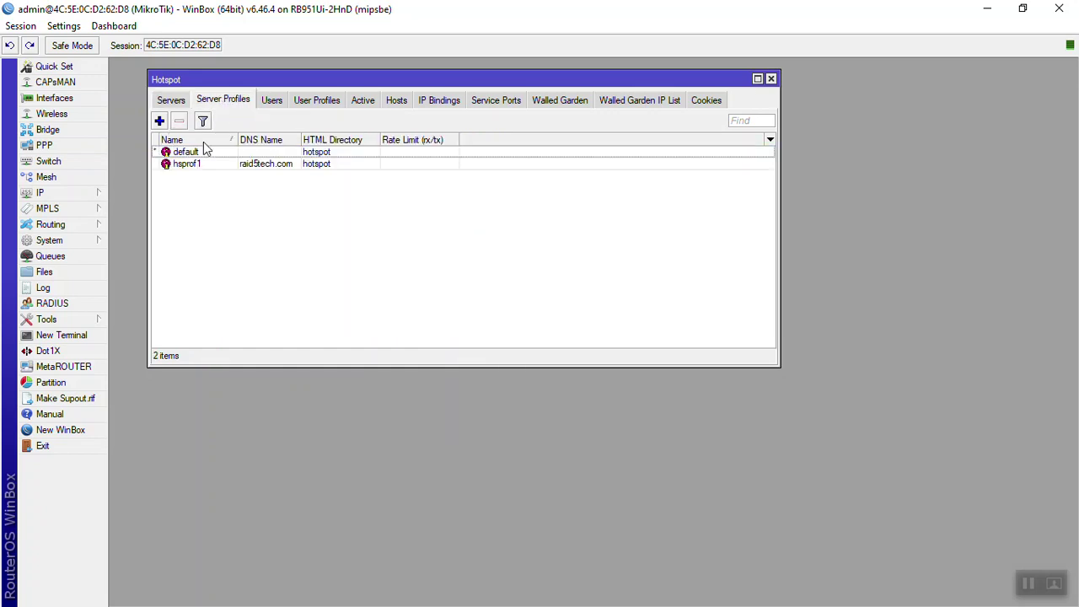
click(211, 165)
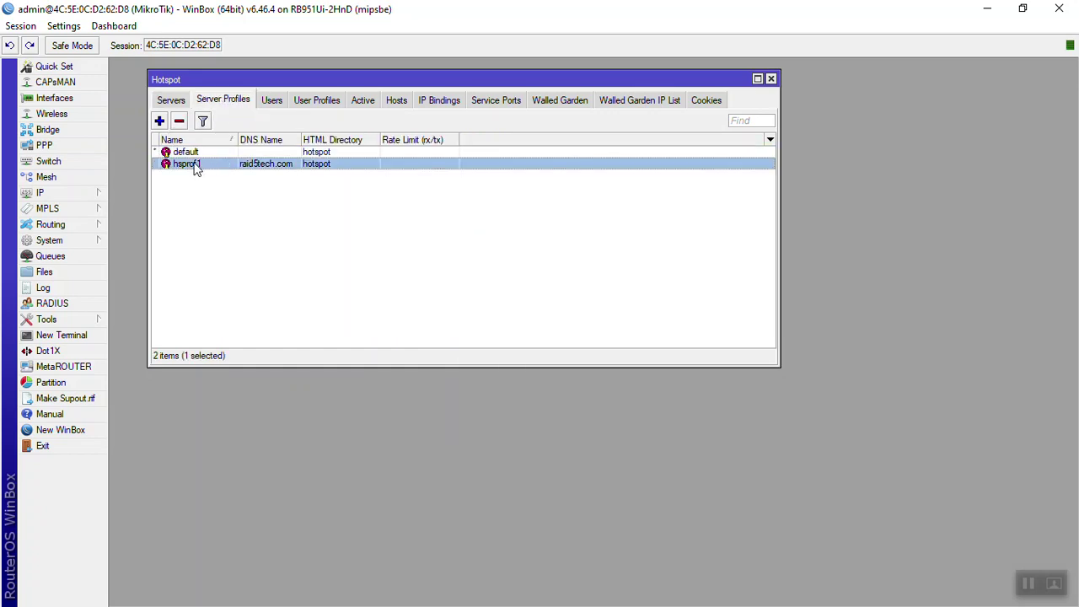
double_click(196, 167)
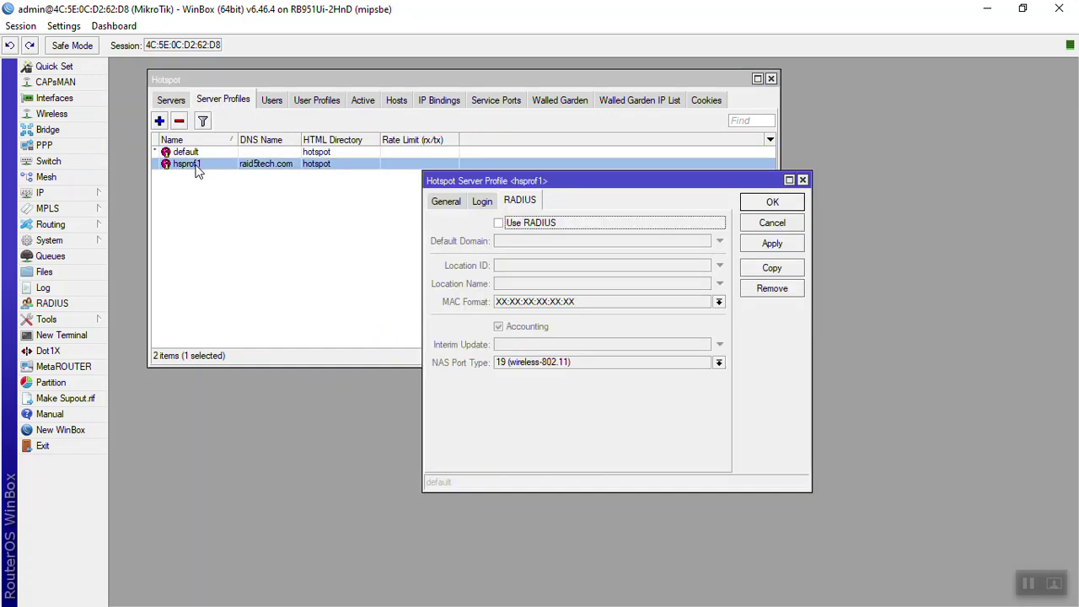
click(447, 201)
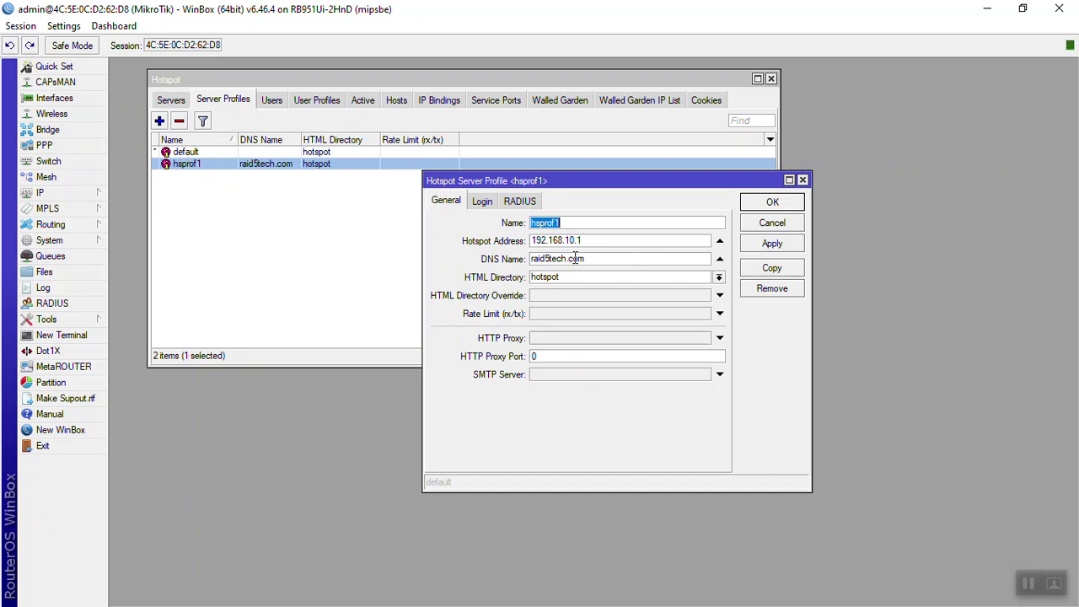
drag(560, 277, 533, 280)
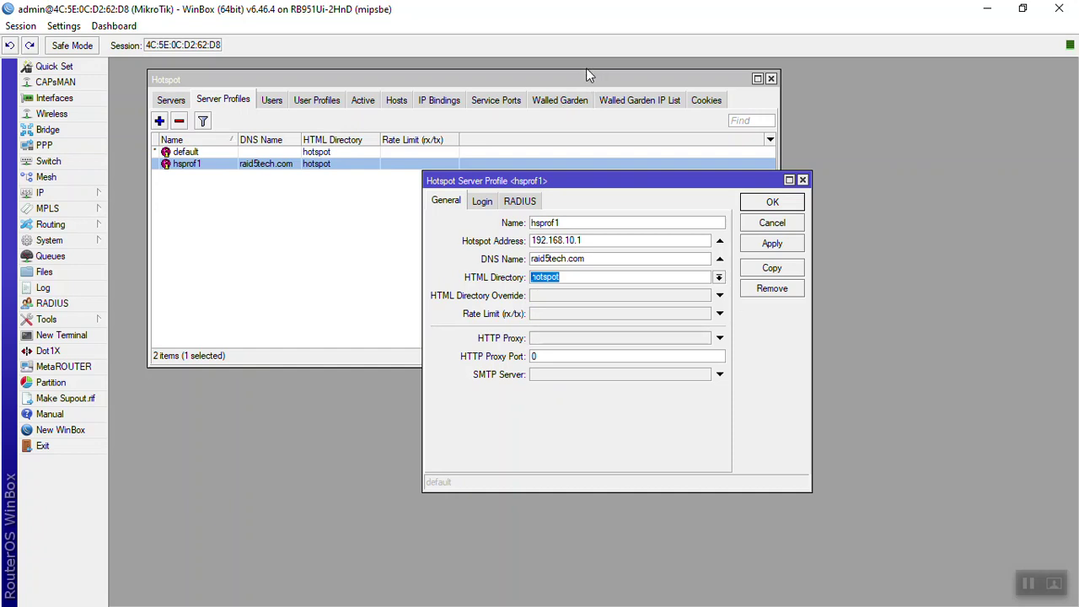
click(719, 278)
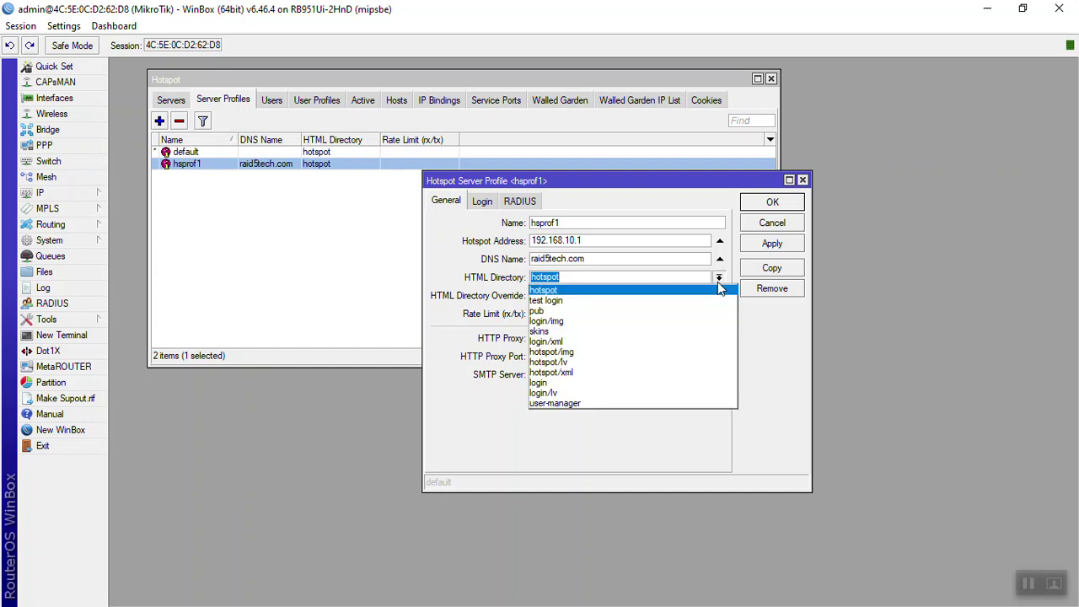
click(717, 287)
click(44, 271)
click(798, 204)
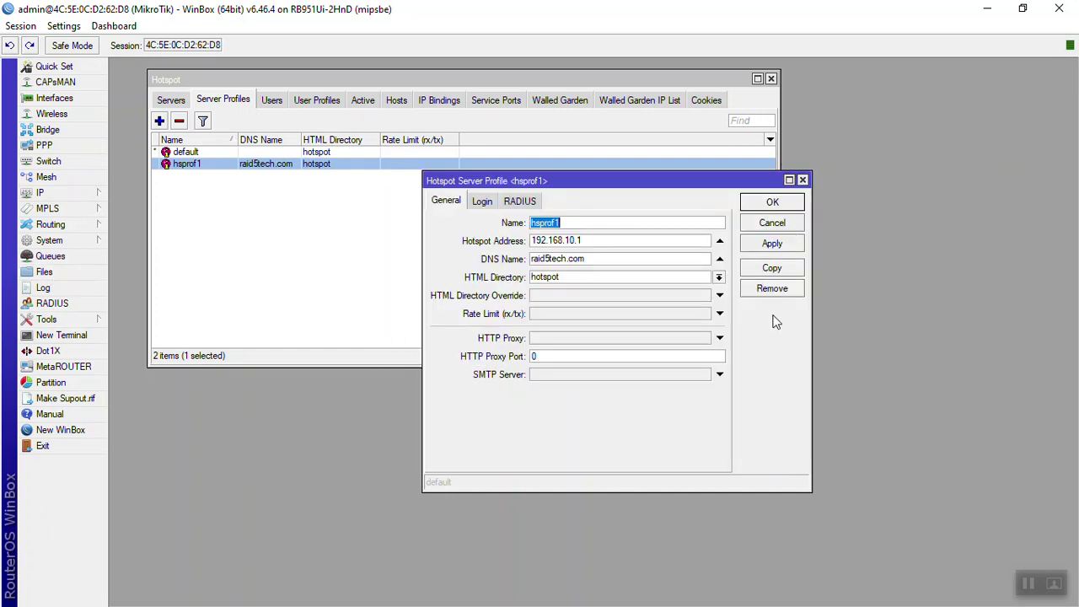
click(498, 201)
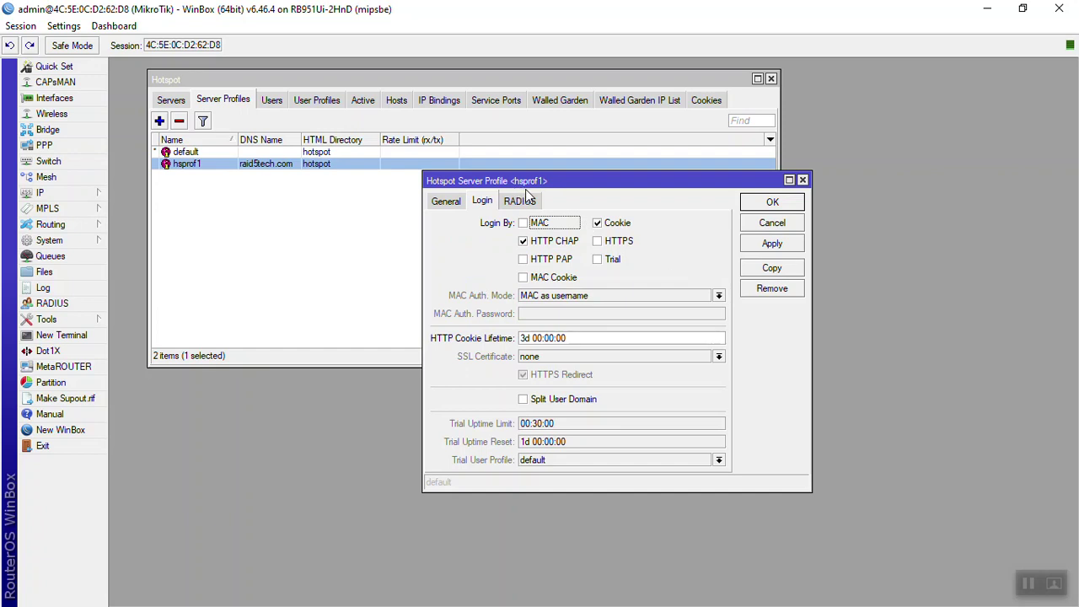
click(527, 200)
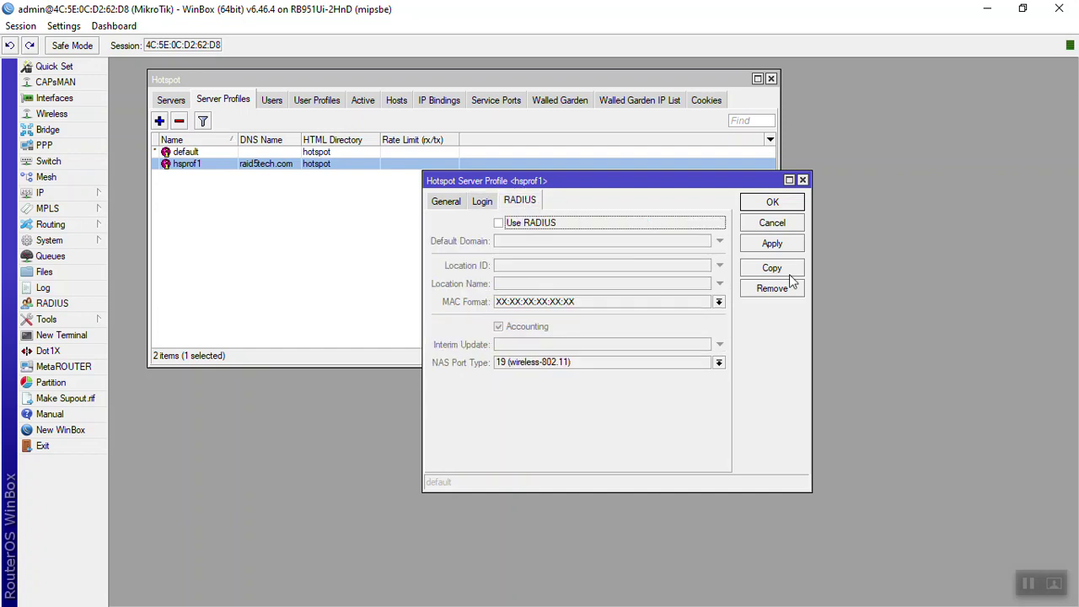
click(772, 223)
Step: Start a new hotspot user in the Users tab and assign it to server hotspot1
click(269, 102)
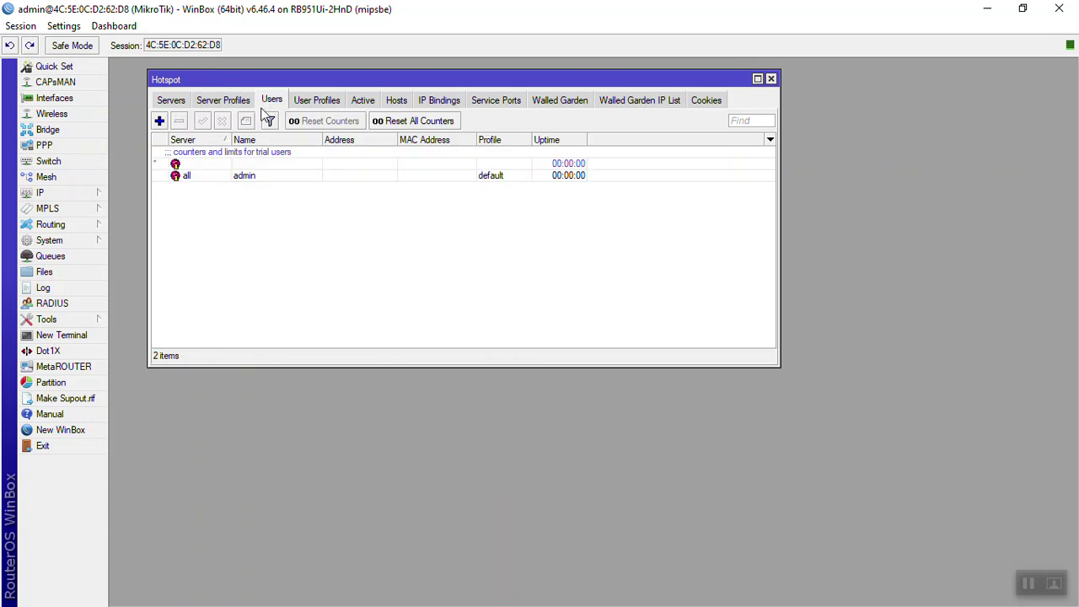
click(207, 177)
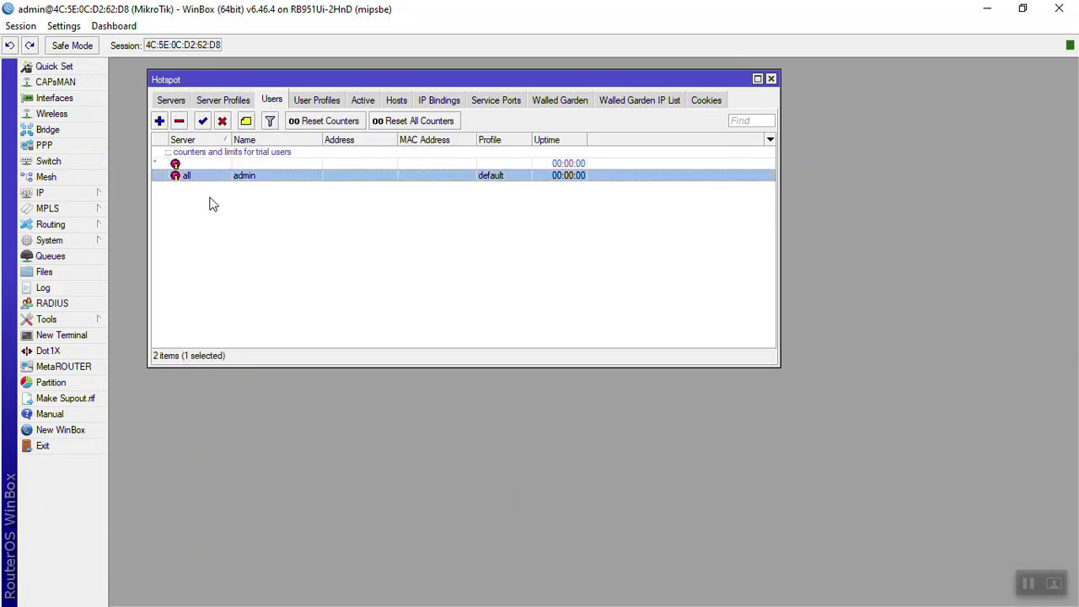
click(159, 120)
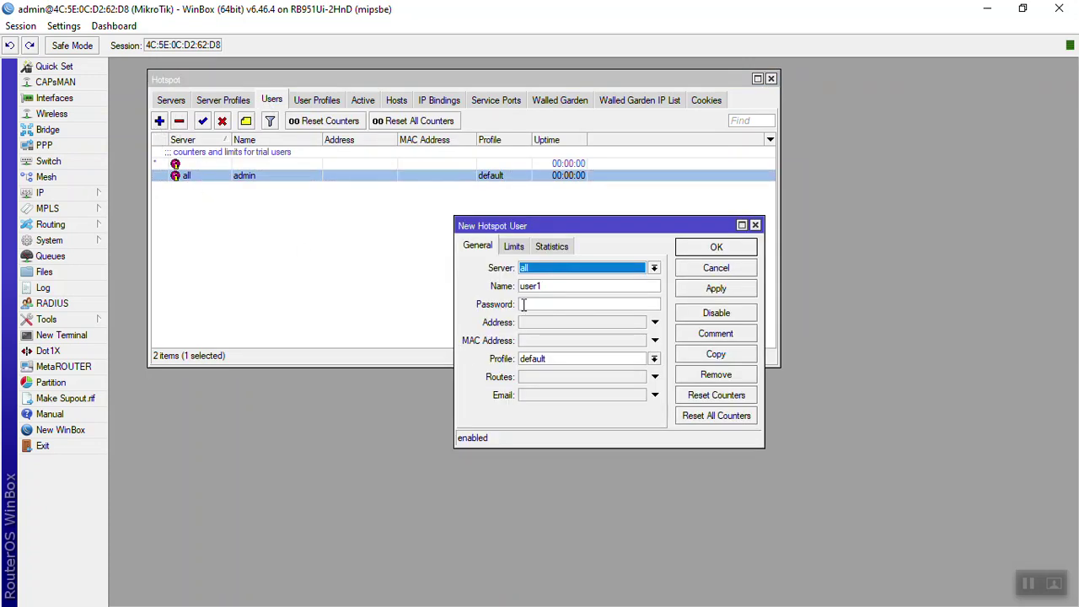
click(515, 246)
click(477, 245)
click(546, 268)
click(552, 291)
click(179, 102)
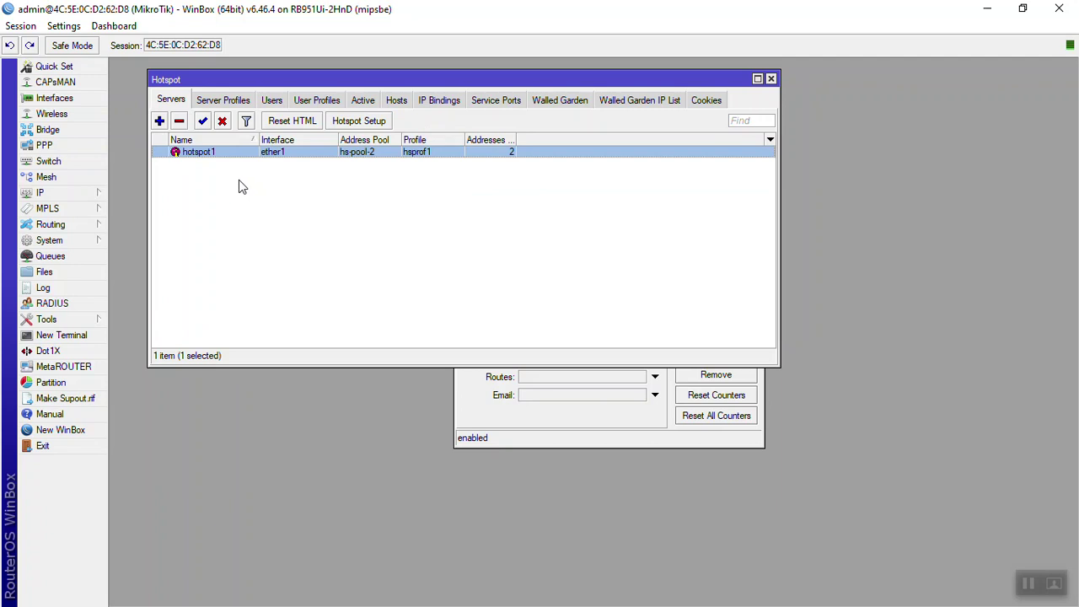
click(536, 432)
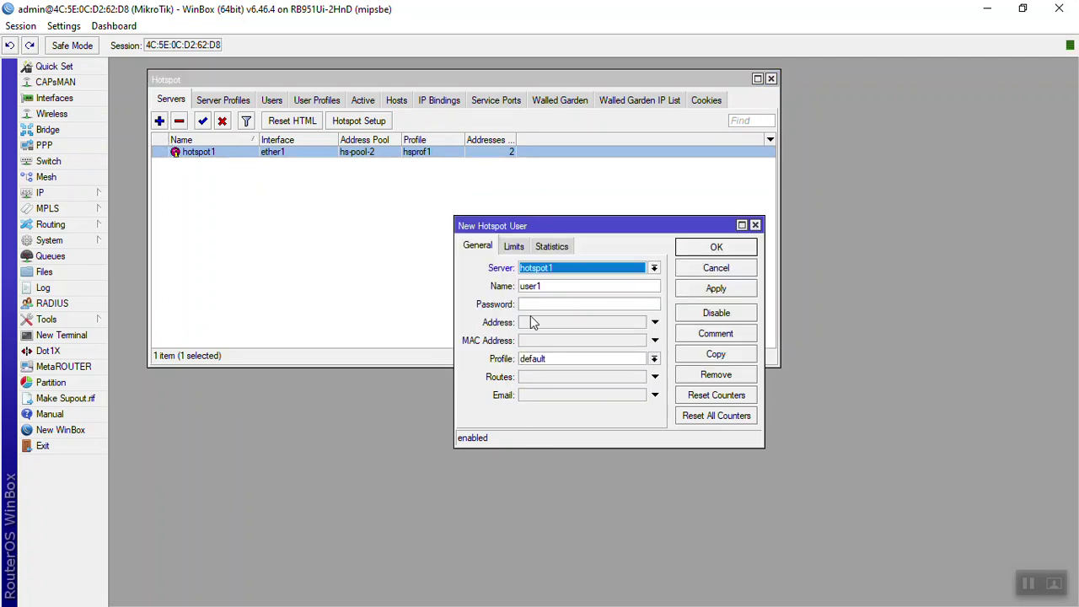
Step: Name the user aaa with the default profile and save it to the Users list
double_click(547, 286)
text(aa)
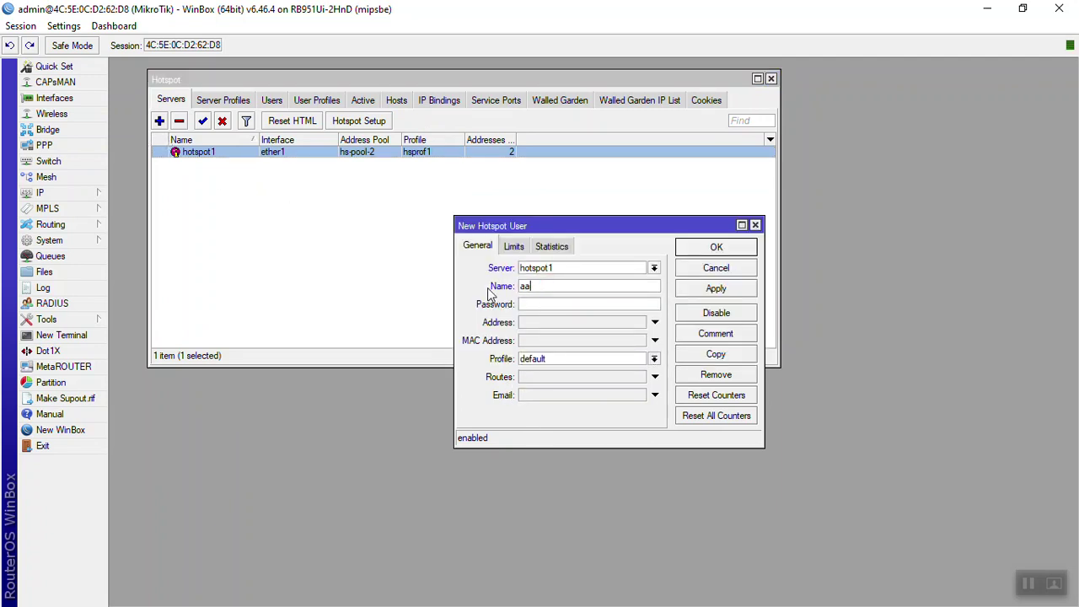
text(s)
key(Tab)
key(shift+Tab)
text(a)
click(654, 358)
click(657, 368)
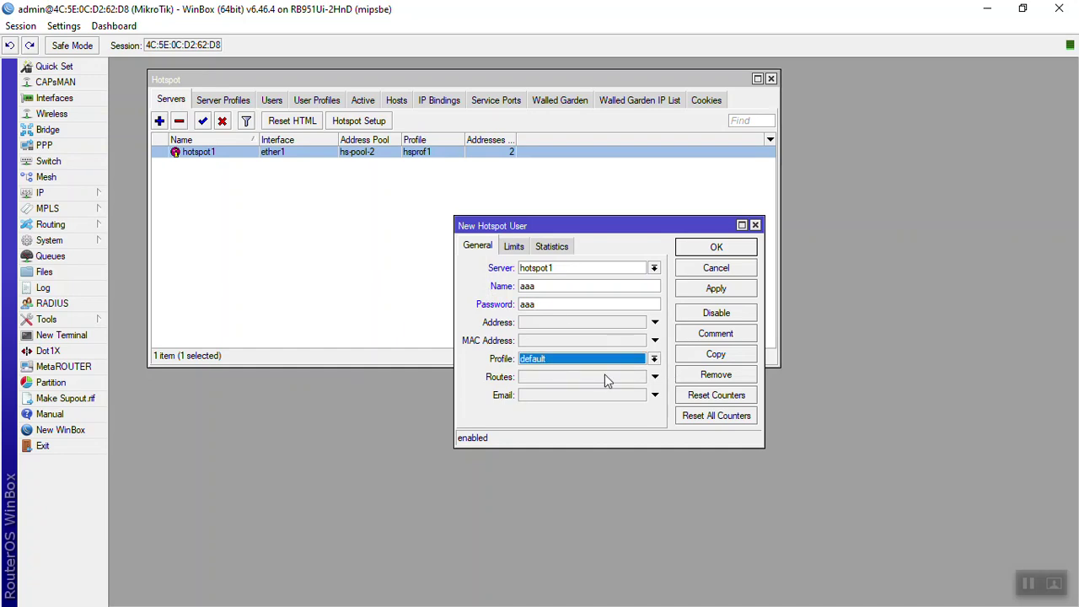
click(514, 246)
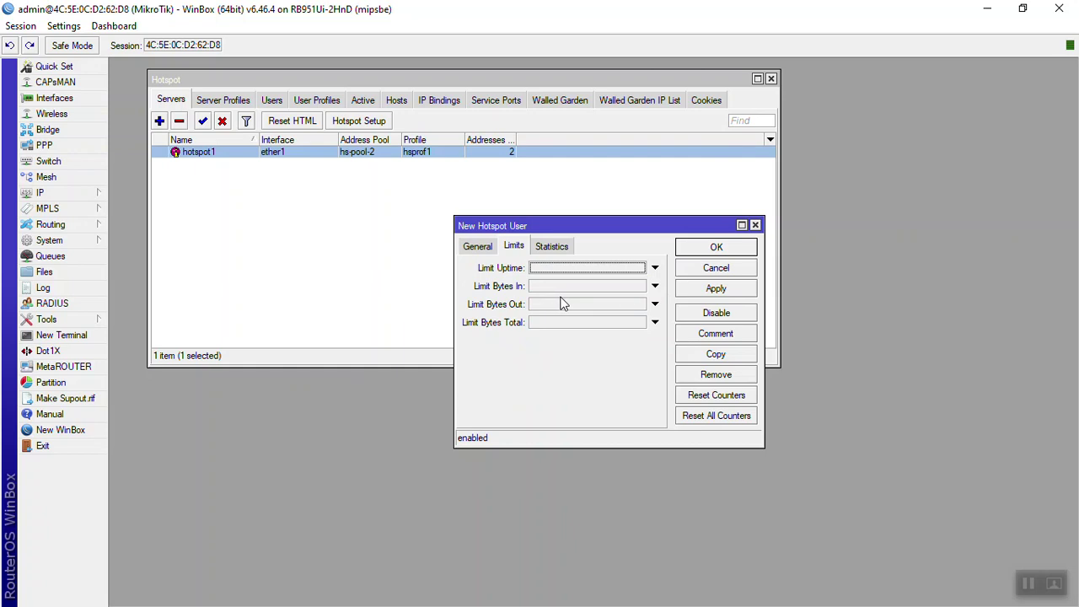
click(689, 289)
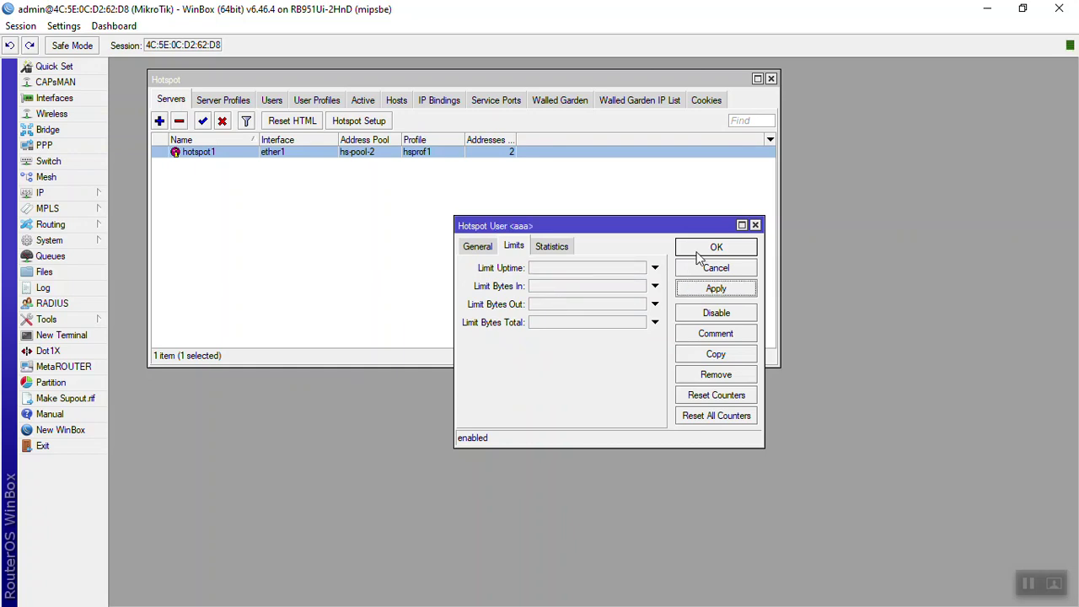
click(701, 249)
click(272, 101)
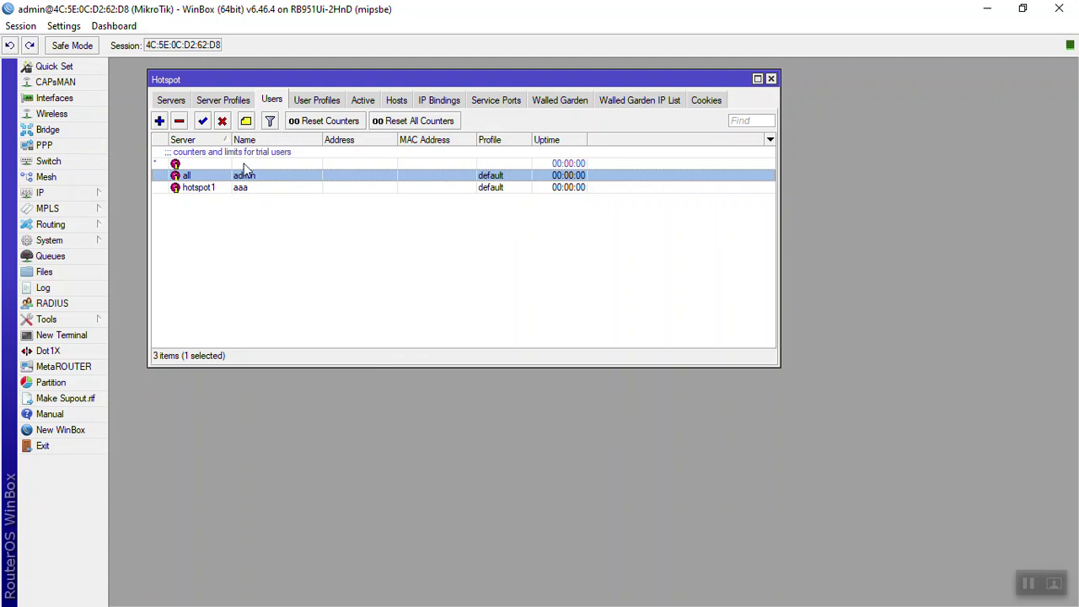
click(210, 189)
double_click(211, 194)
click(478, 246)
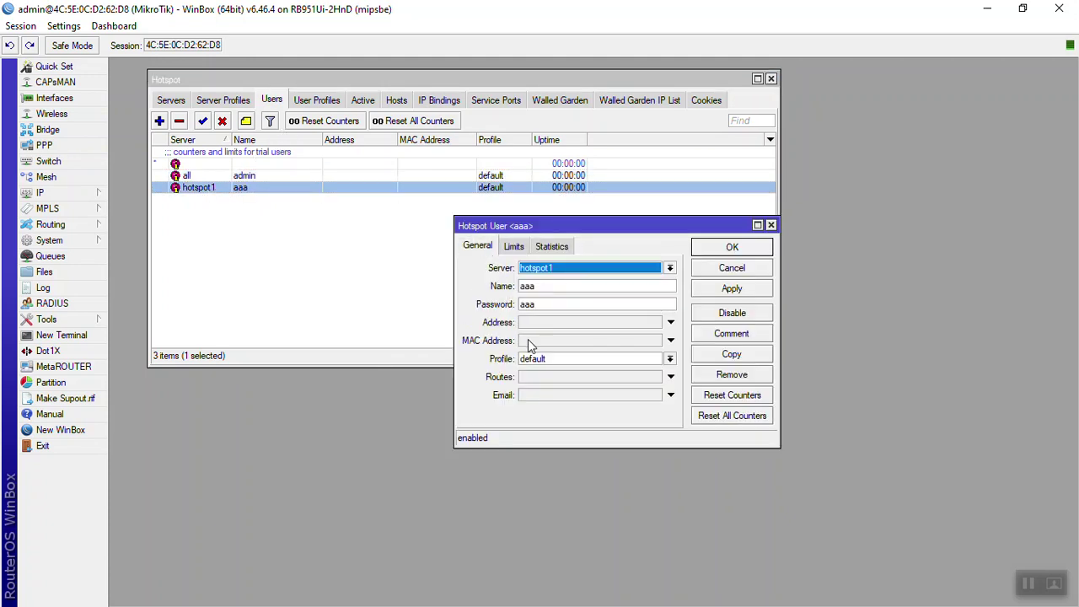
click(706, 289)
click(732, 249)
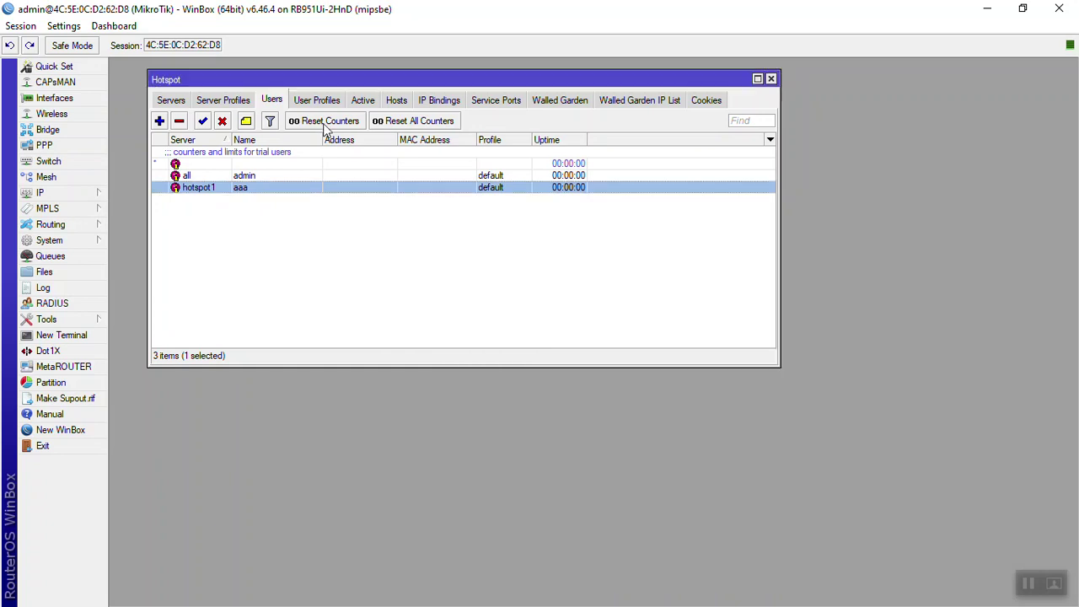
click(317, 99)
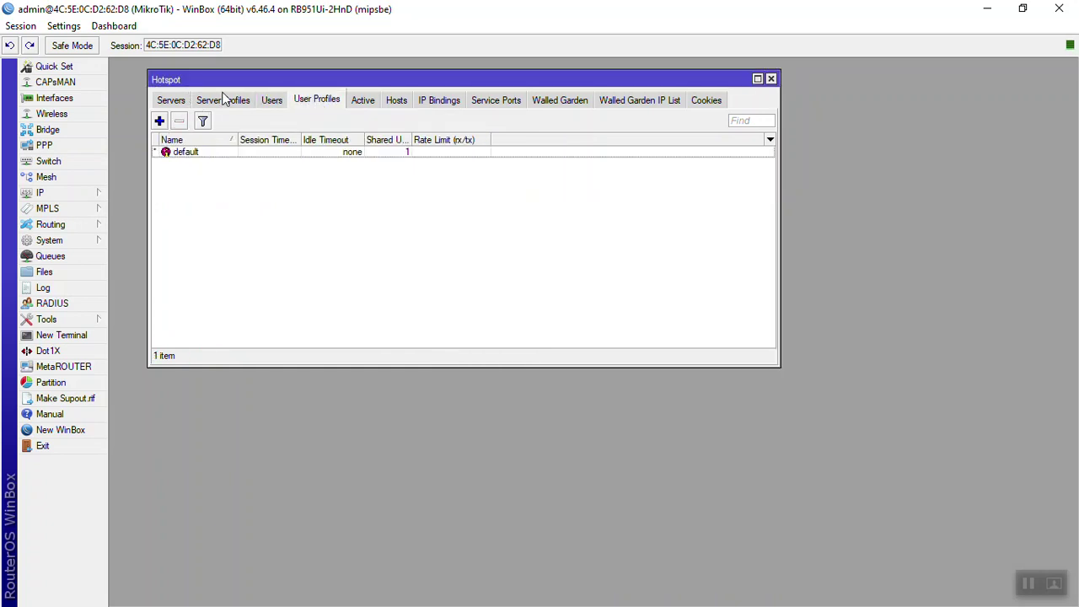
click(358, 101)
click(328, 101)
click(160, 121)
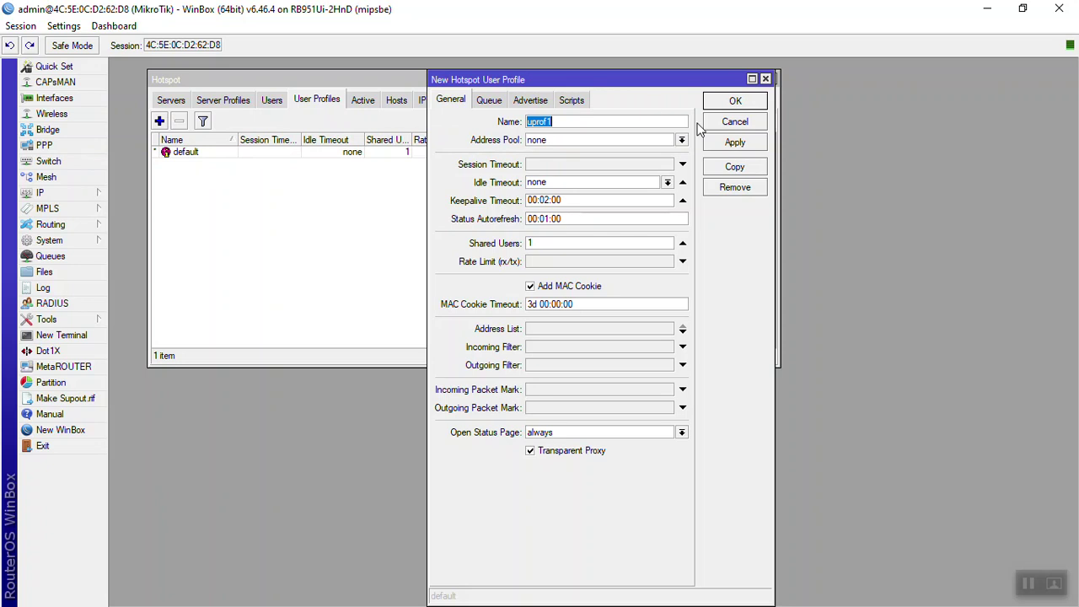
click(734, 125)
double_click(224, 154)
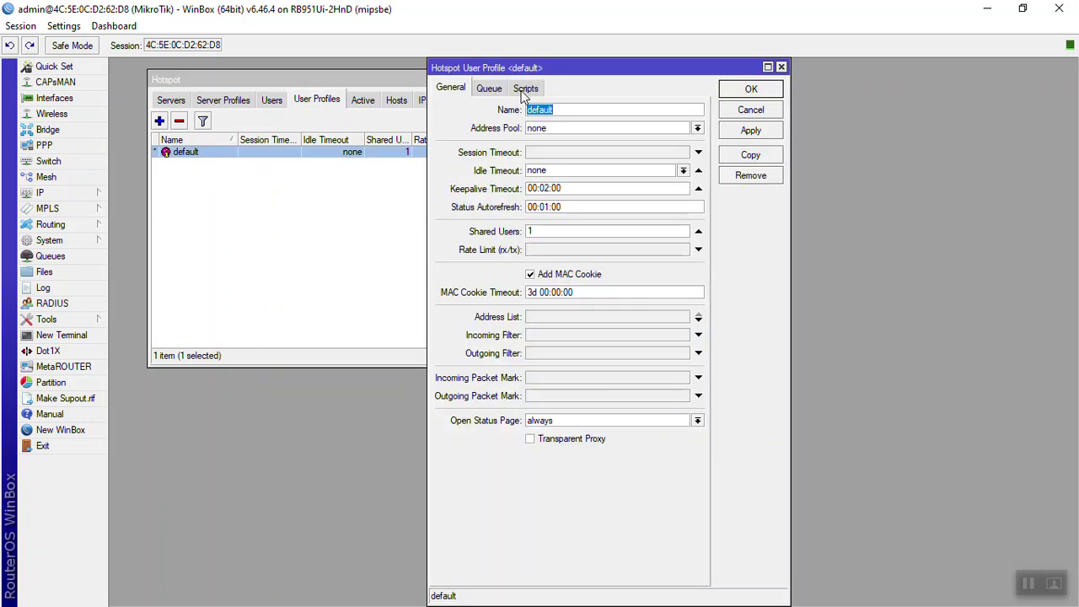
click(223, 100)
click(271, 99)
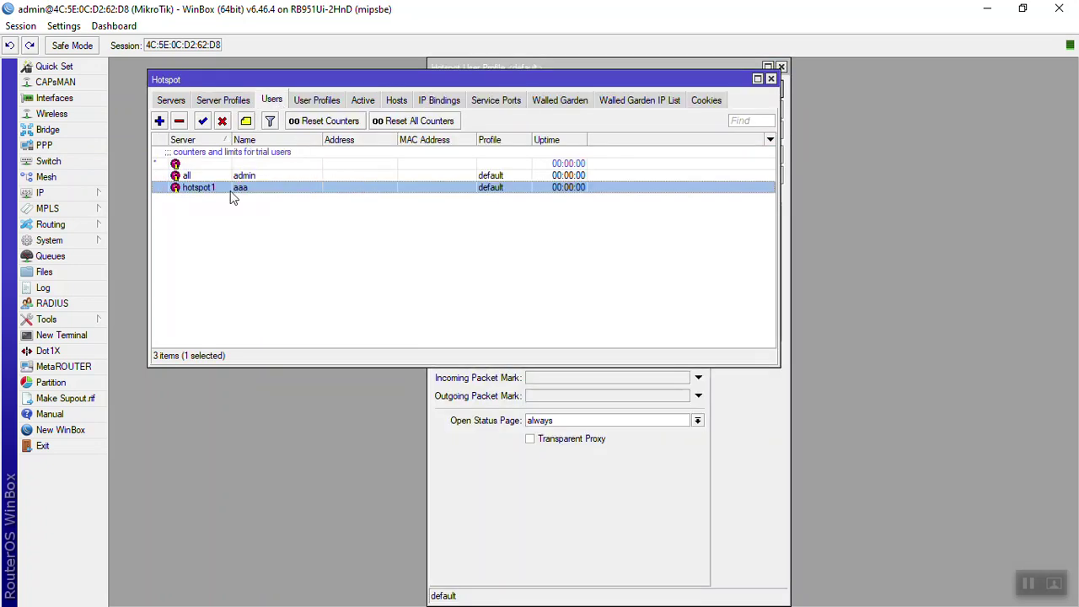
double_click(230, 187)
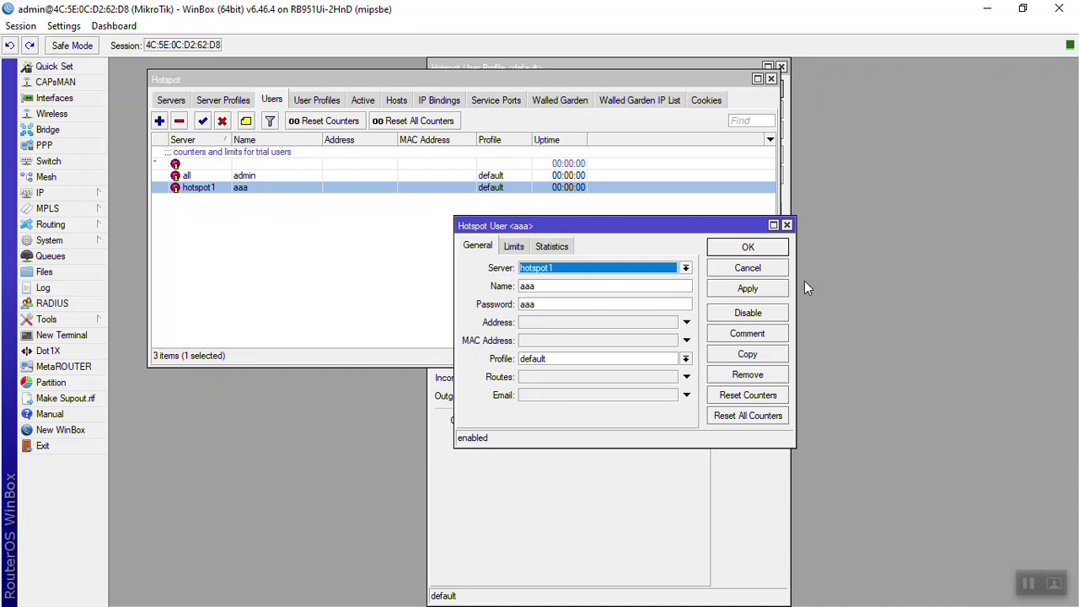
click(748, 249)
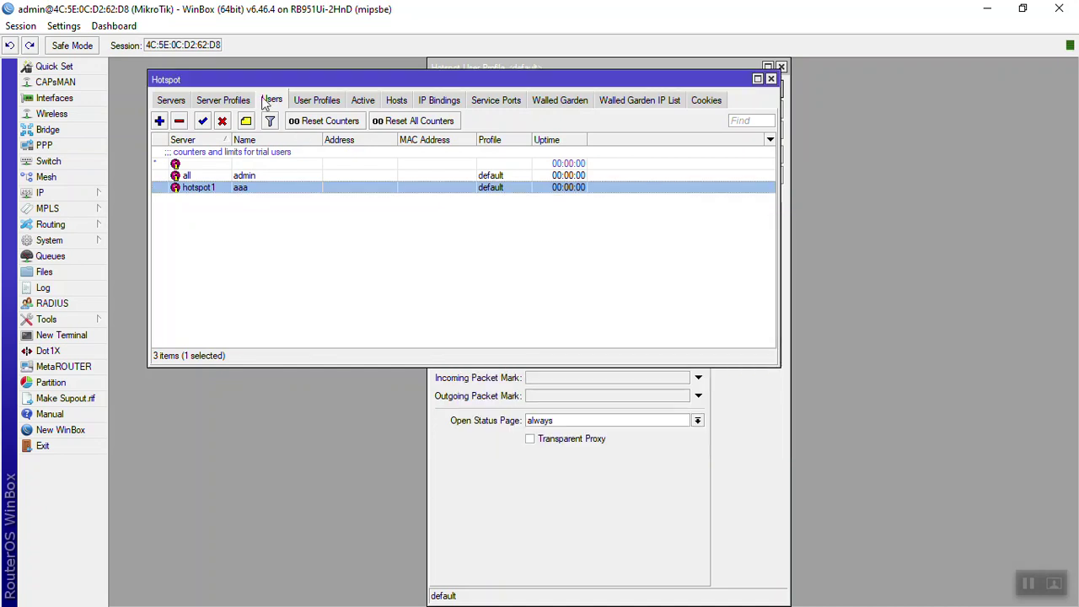
click(317, 102)
Step: Give the default user profile a 1M/1M rate limit, keeping address pool none
double_click(324, 149)
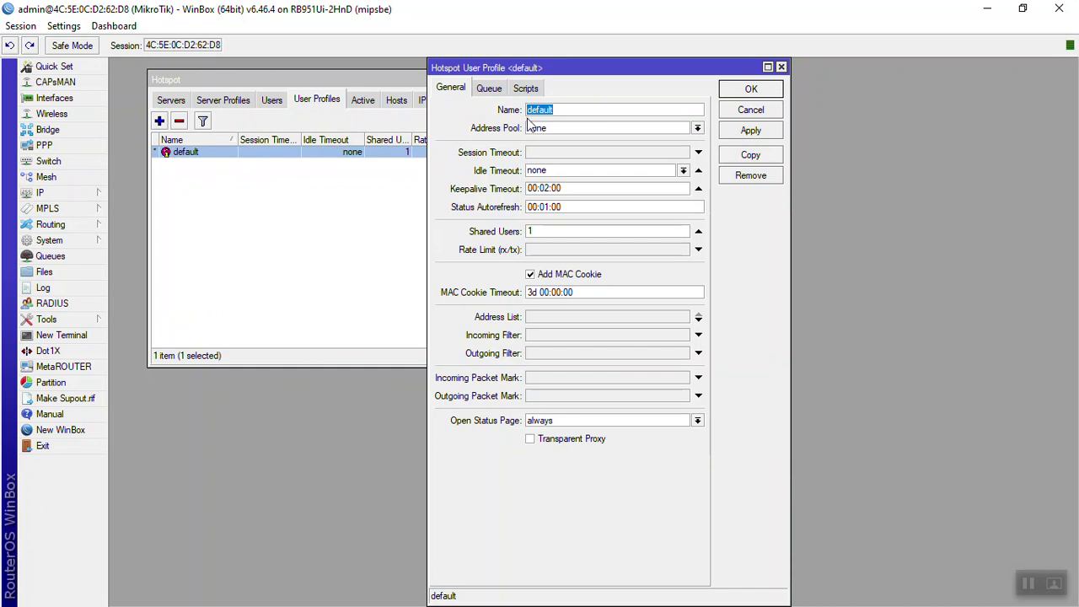
click(552, 135)
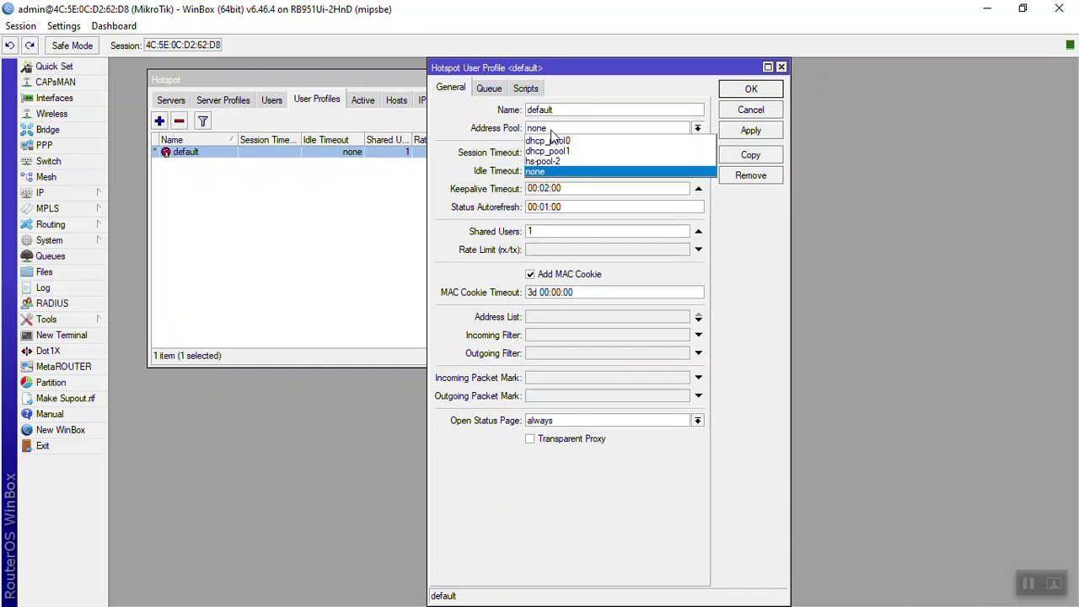
click(566, 171)
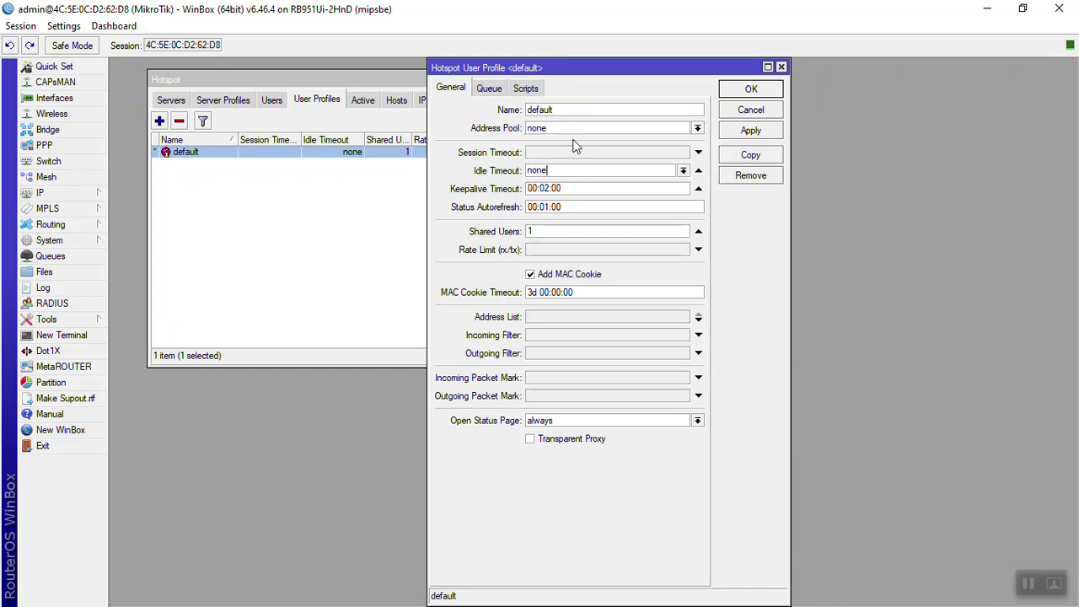
click(579, 130)
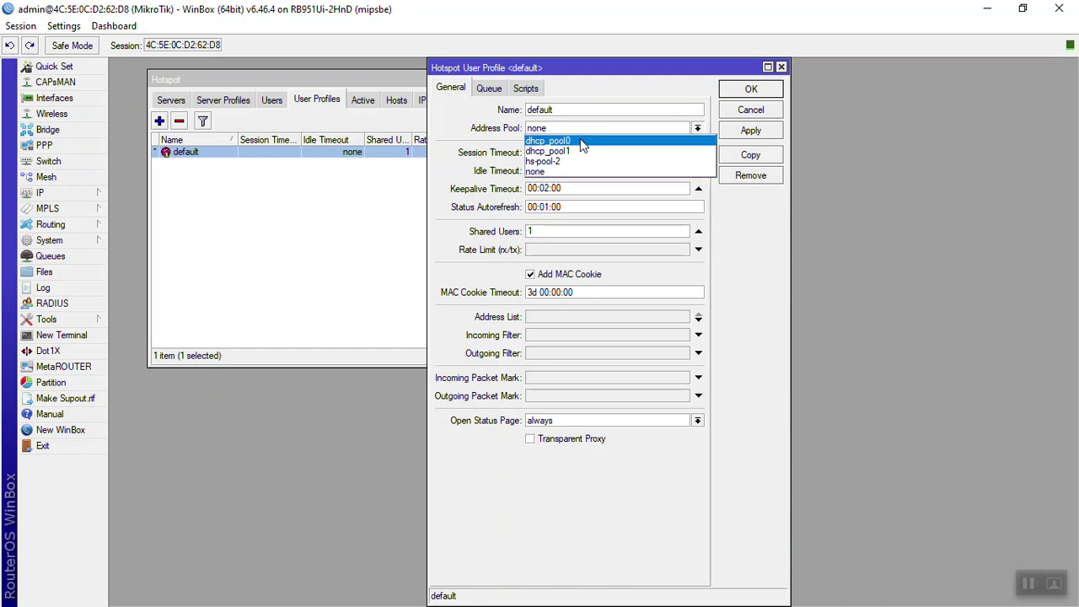
click(574, 172)
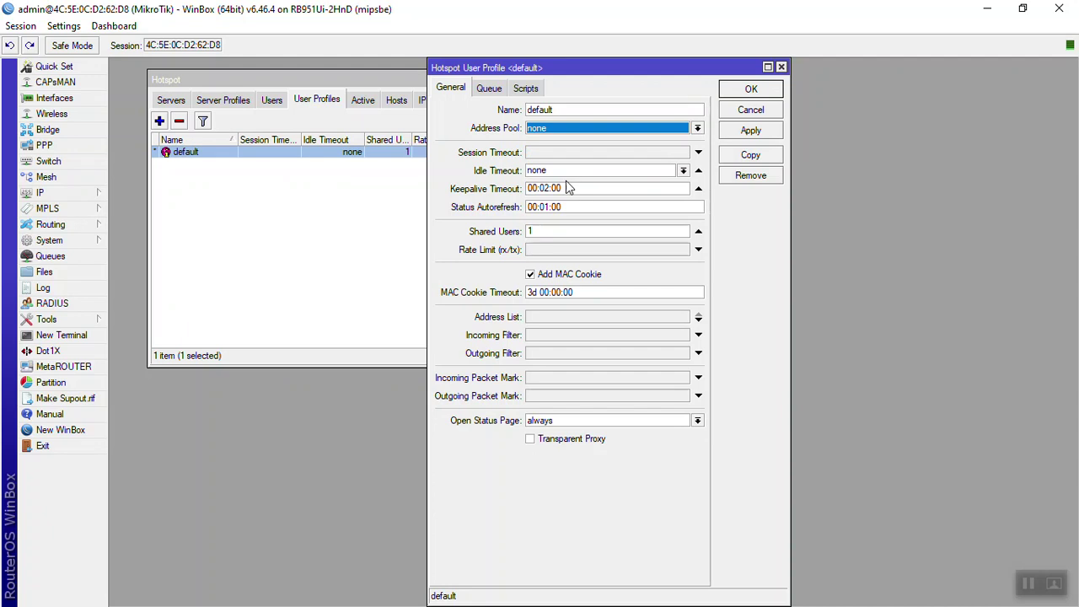
double_click(559, 229)
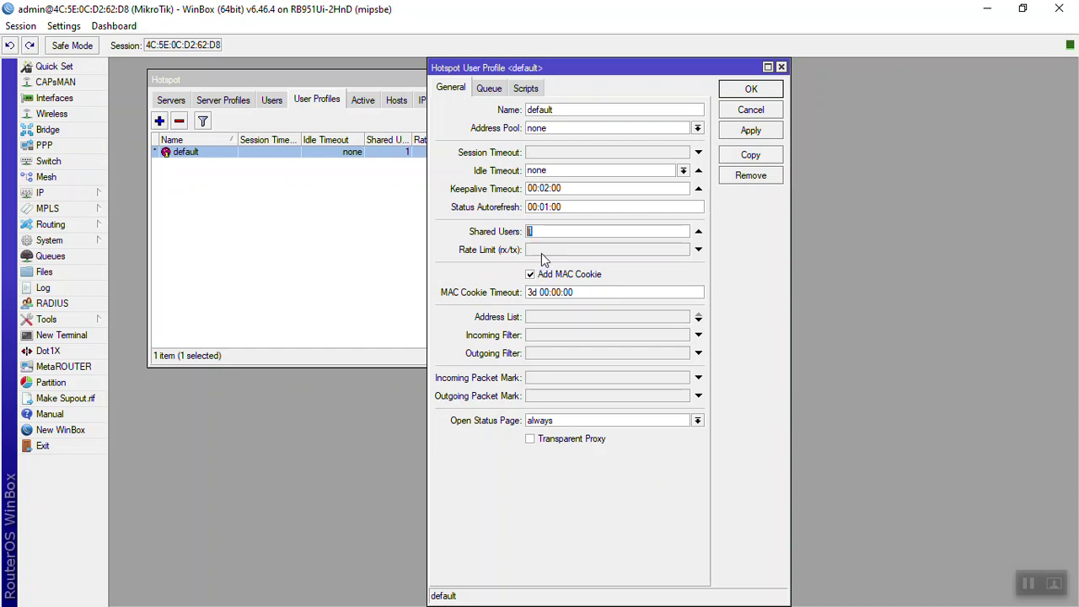
click(536, 252)
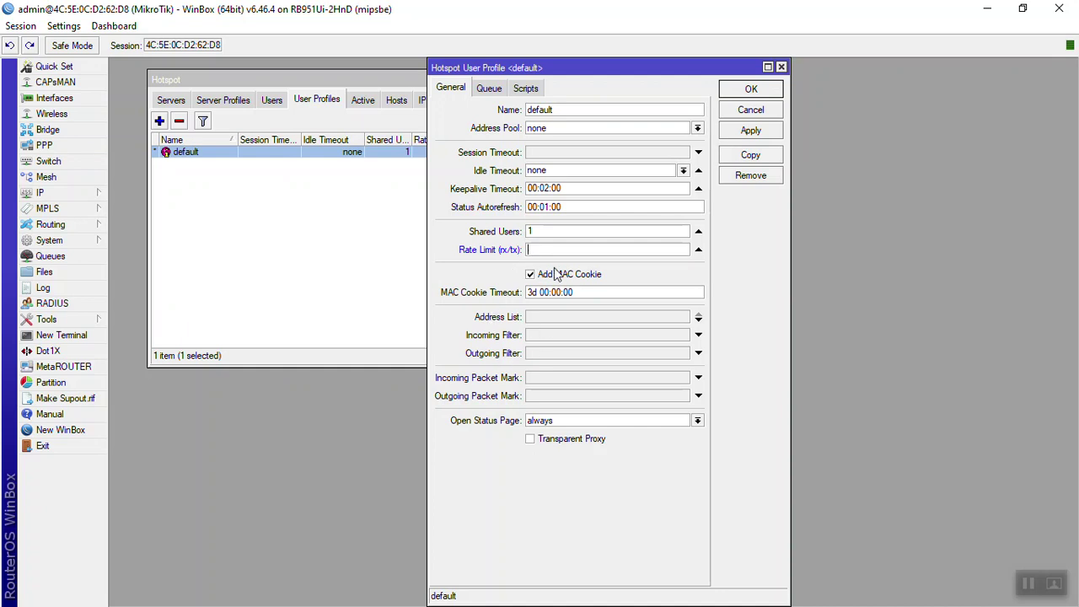
text(M/1M)
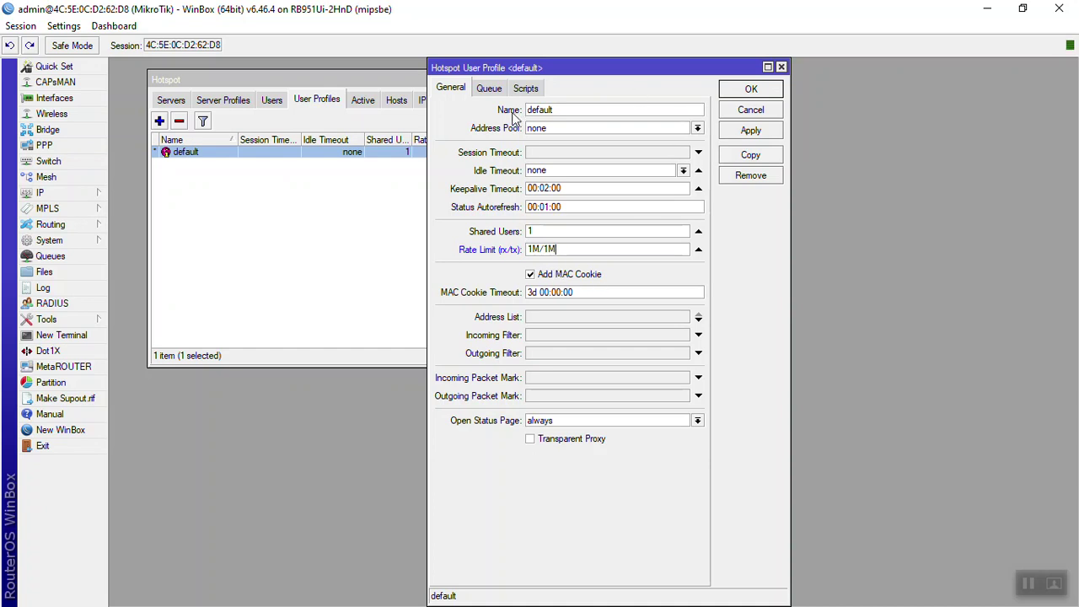
click(753, 90)
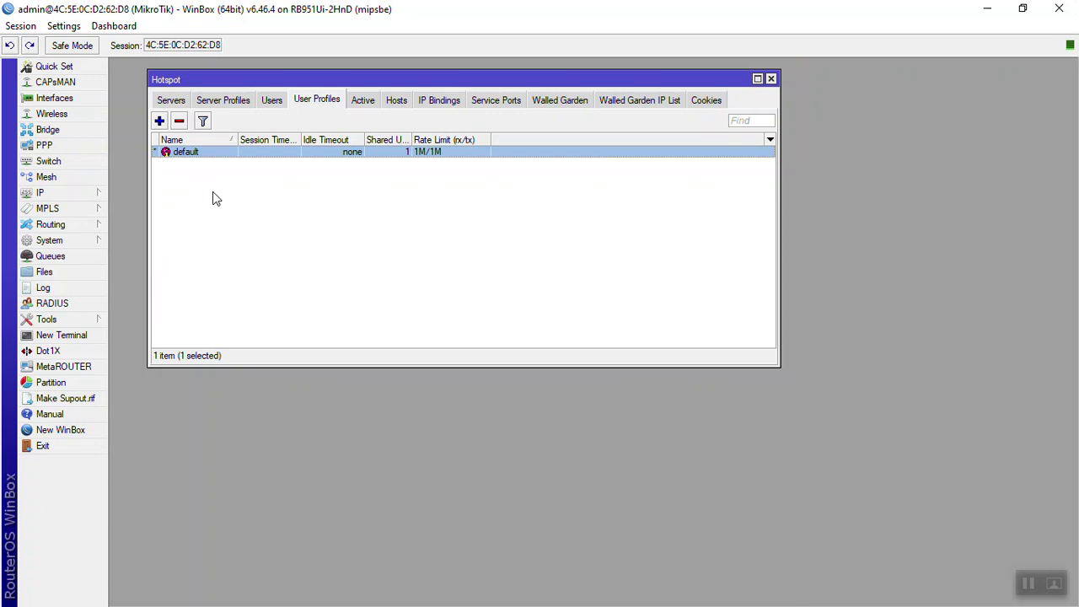
Step: Set user aaa's profile to default, save it, and switch to Chrome's google.com tab
click(275, 100)
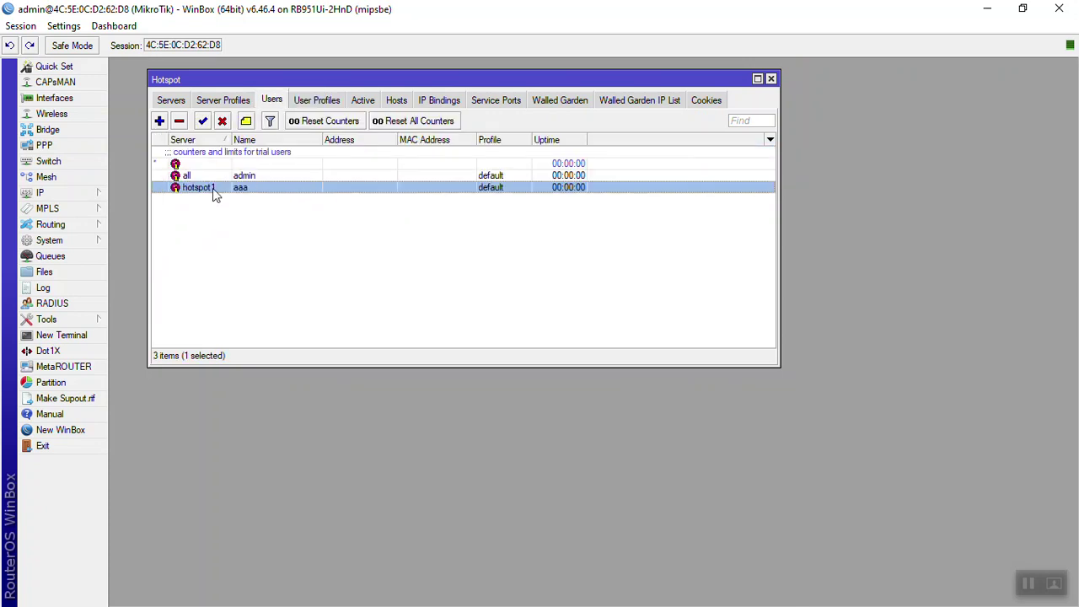
double_click(212, 187)
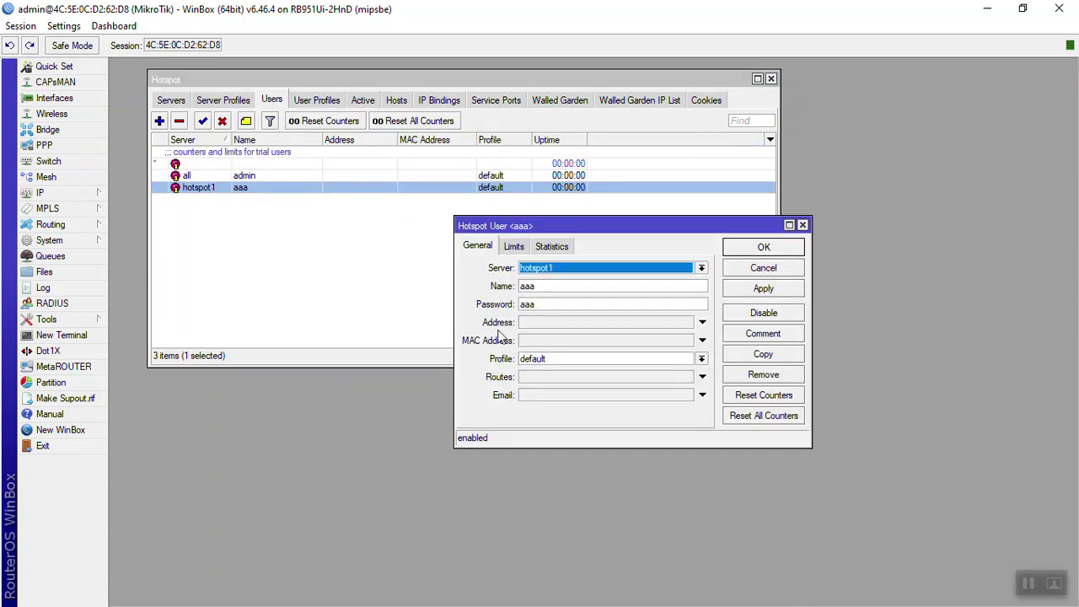
click(538, 361)
click(526, 361)
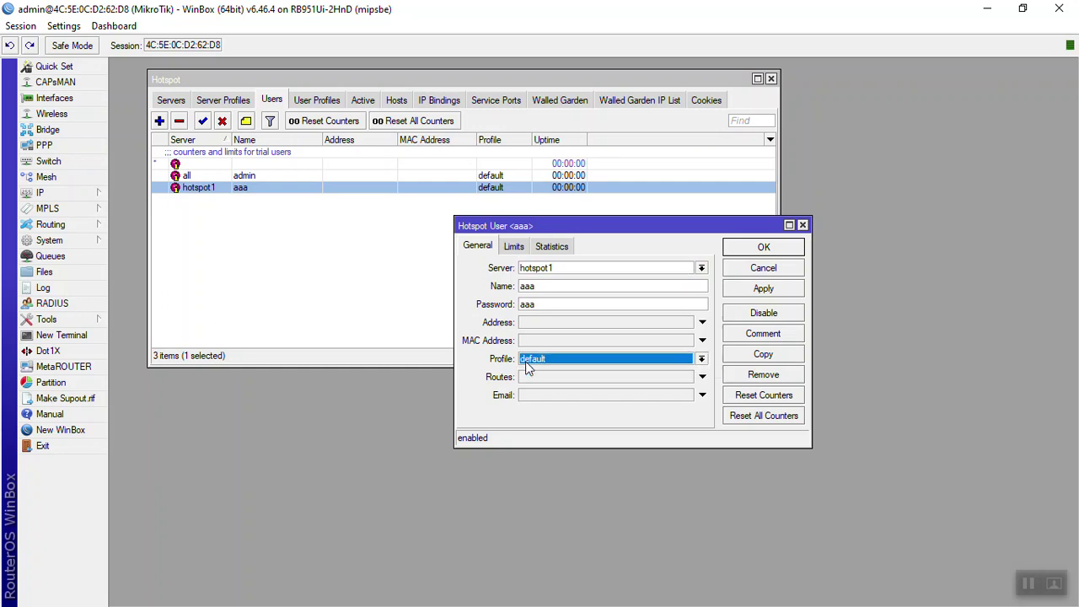
click(770, 290)
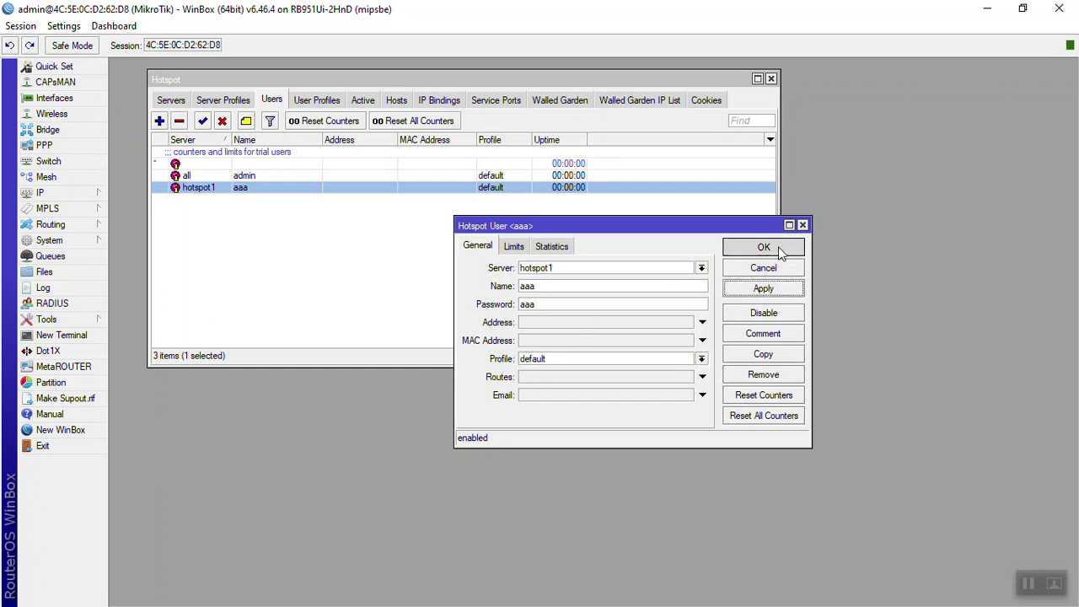
click(778, 249)
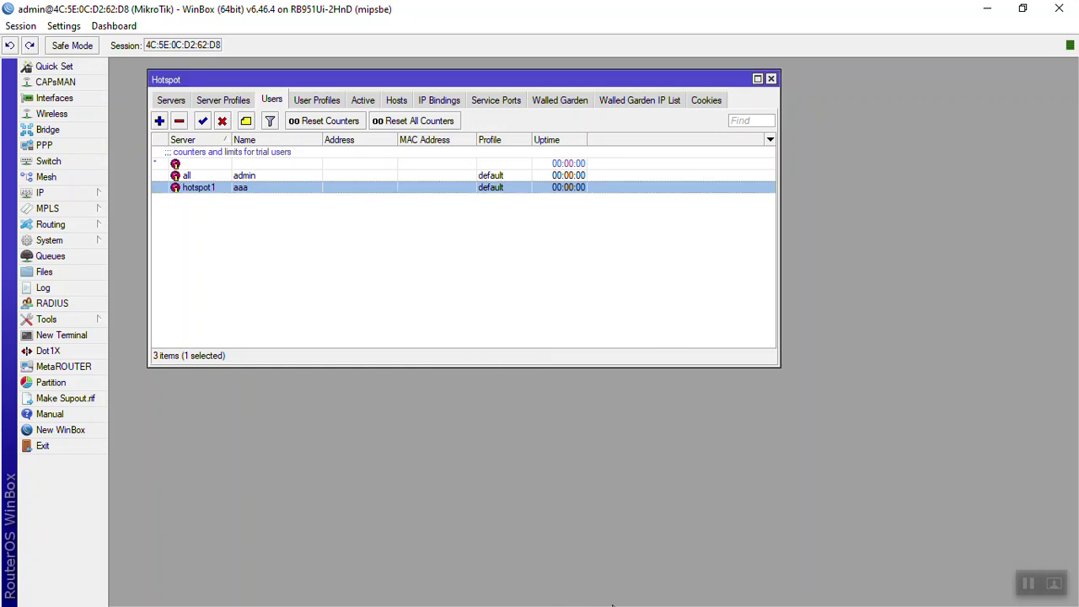
key(alt+Tab)
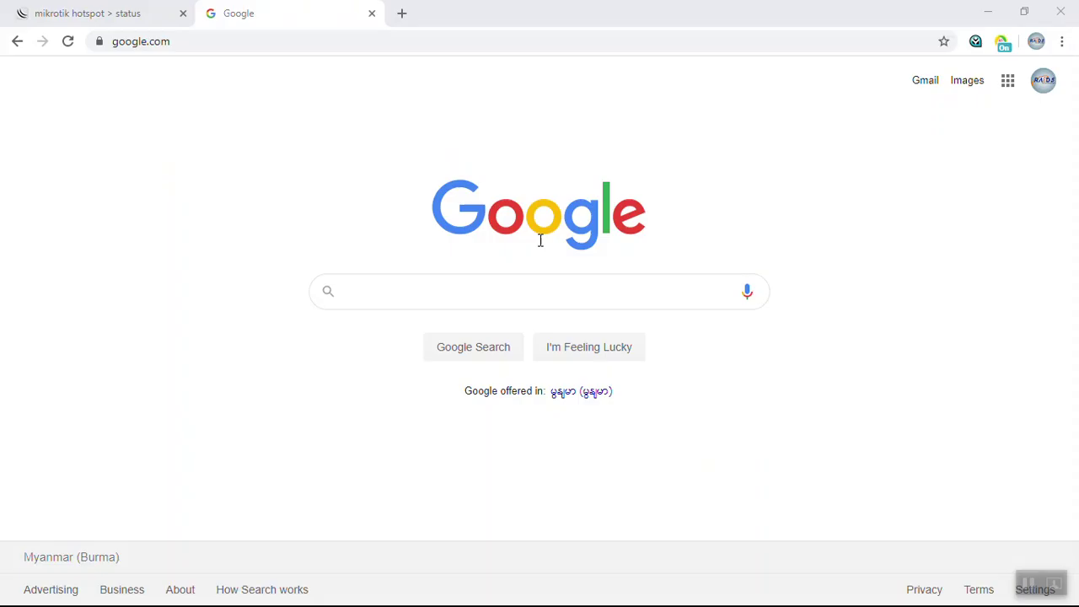